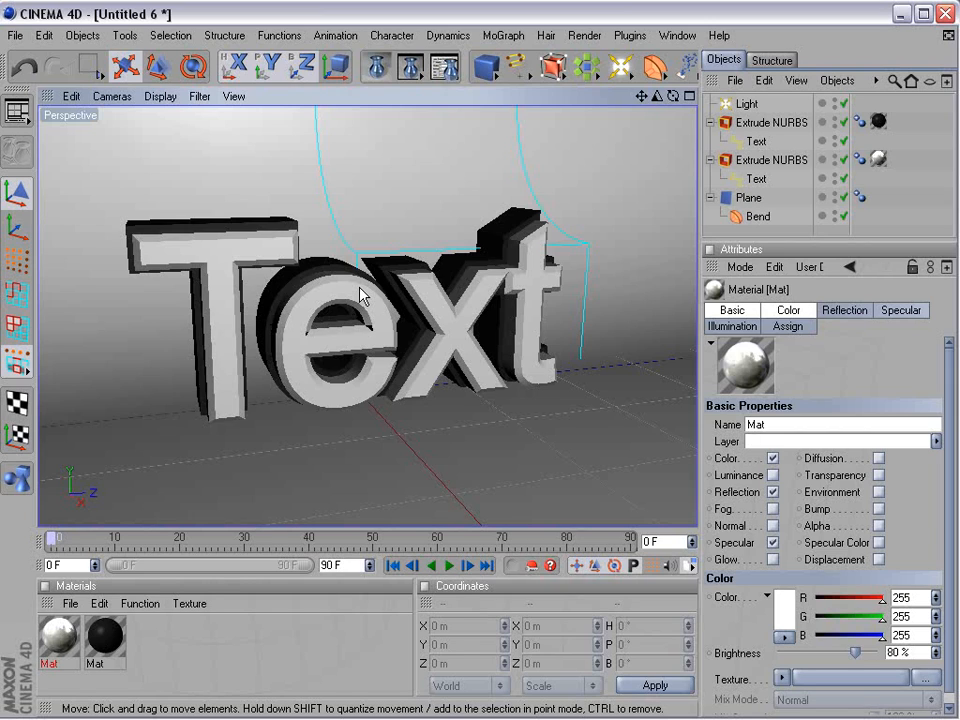
Render the finished 3D text scene and examine the text together with its curved backdrop.
middle_click(360, 295)
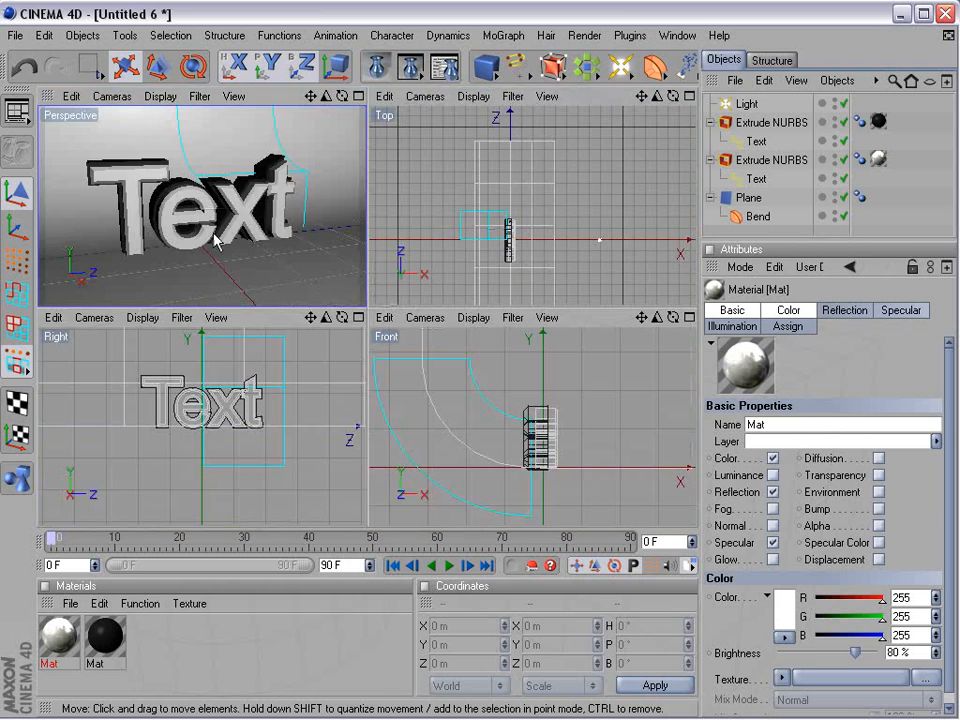
middle_click(206, 229)
middle_click(204, 232)
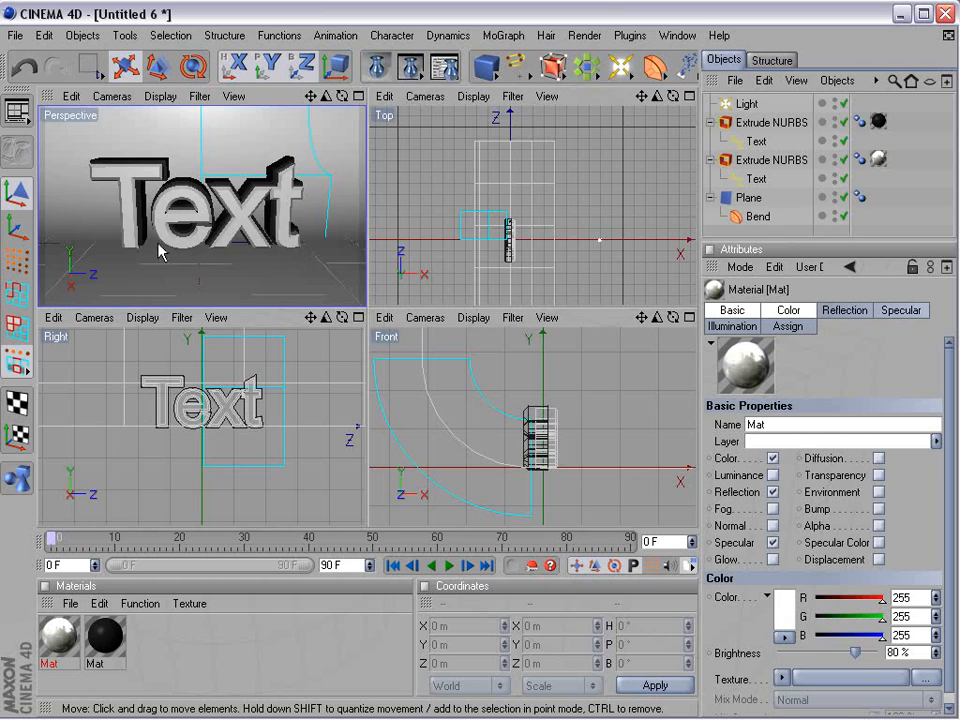
alt+drag(159, 249, 277, 237)
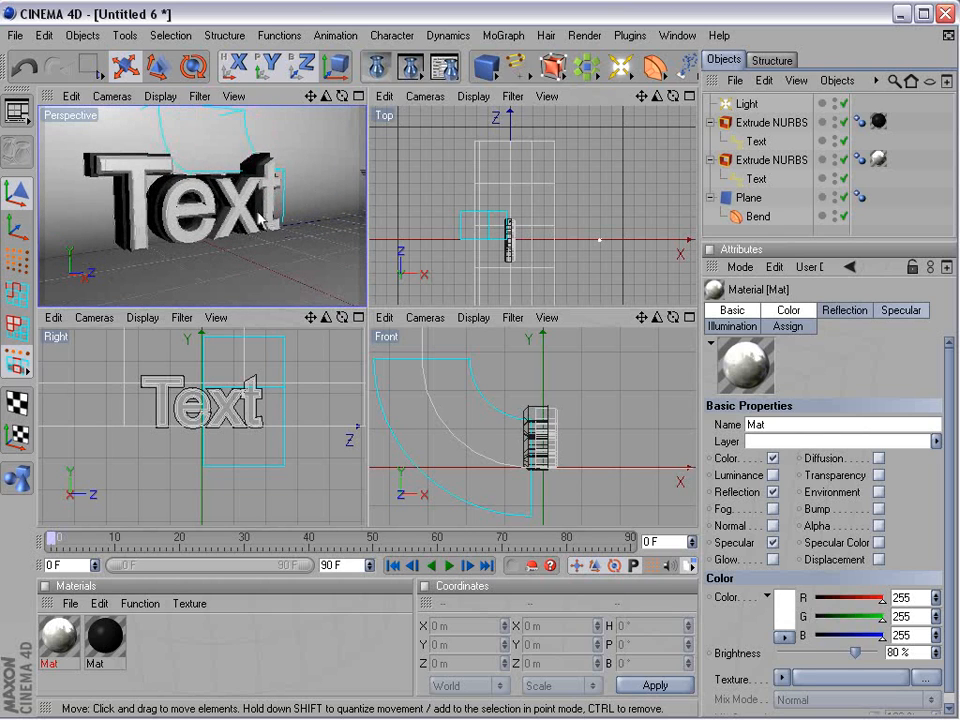
alt+middle_drag(258, 214, 287, 216)
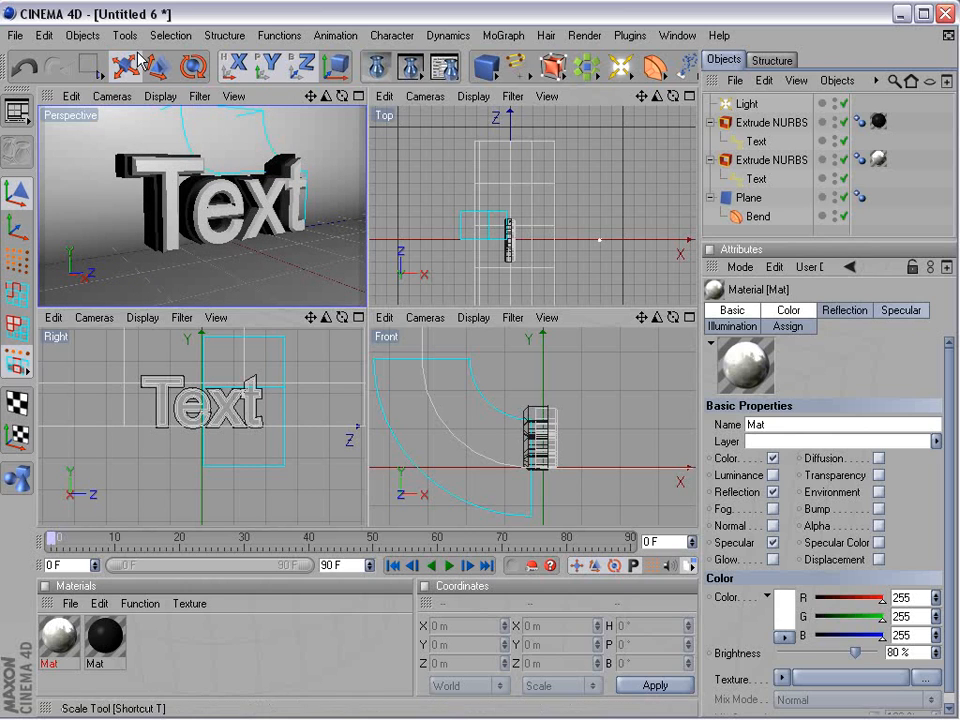
click(414, 70)
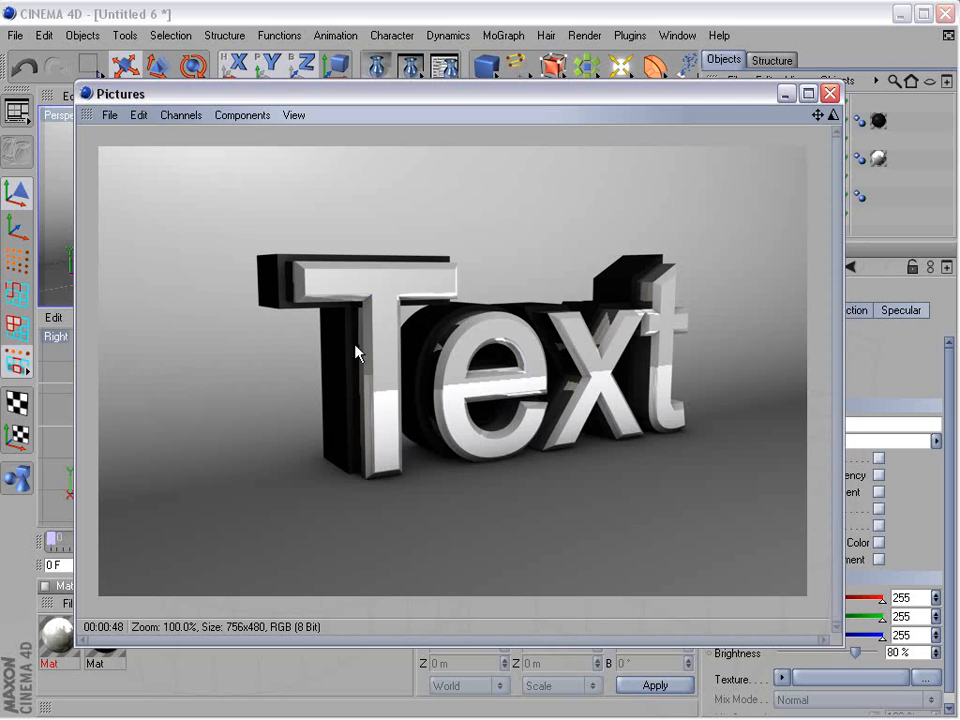
click(830, 94)
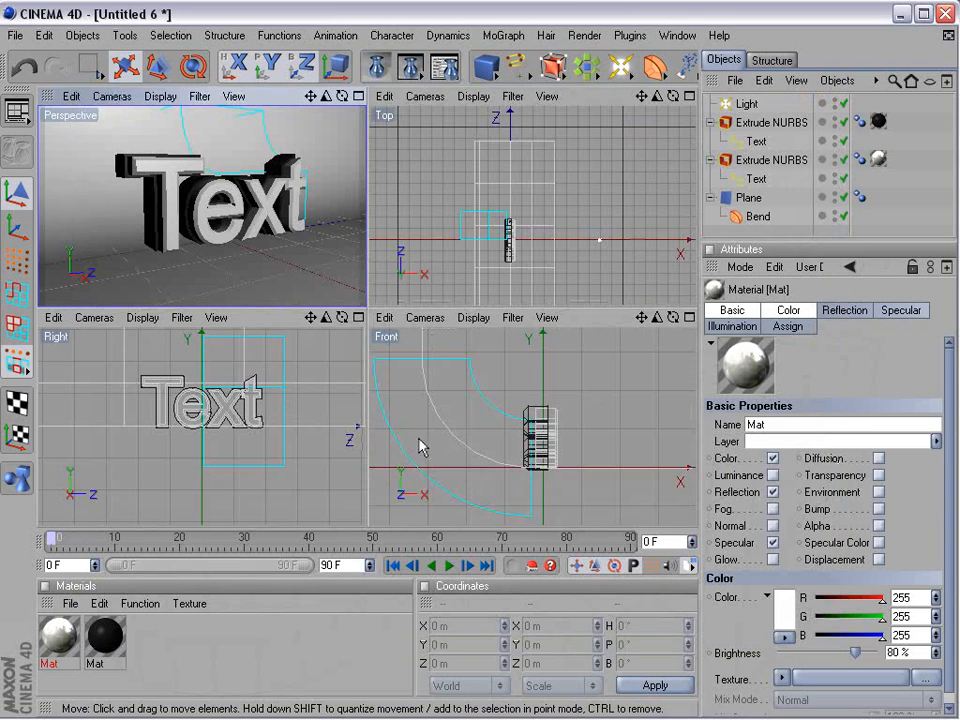
alt+middle_drag(497, 392, 497, 430)
scroll(497, 392, down, 1)
alt+middle_drag(193, 203, 189, 218)
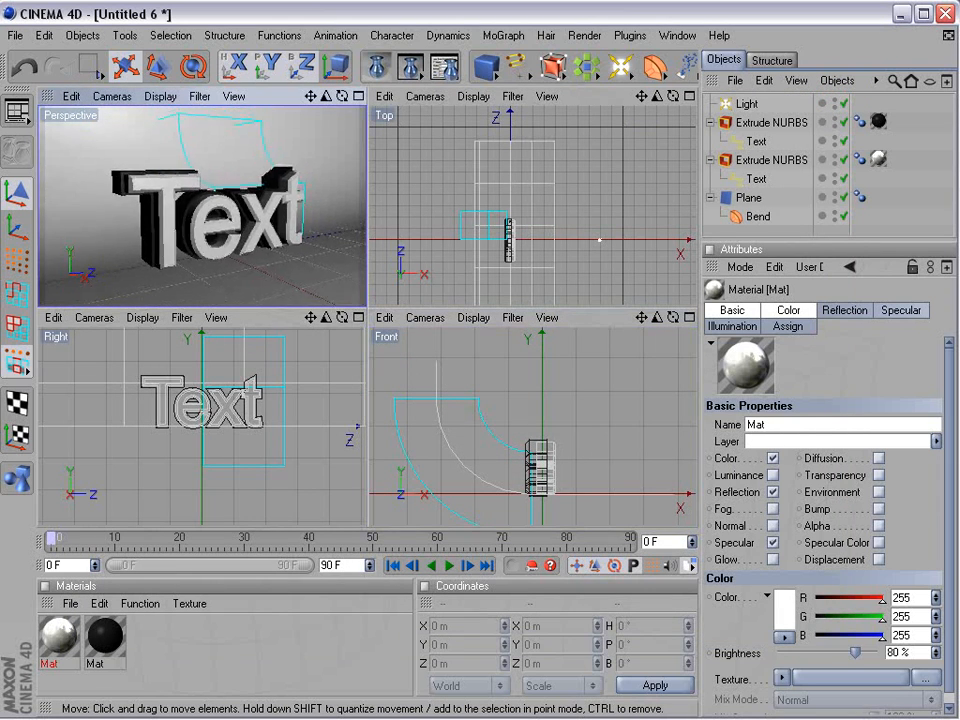
scroll(208, 236, down, 4)
alt+drag(208, 236, 160, 170)
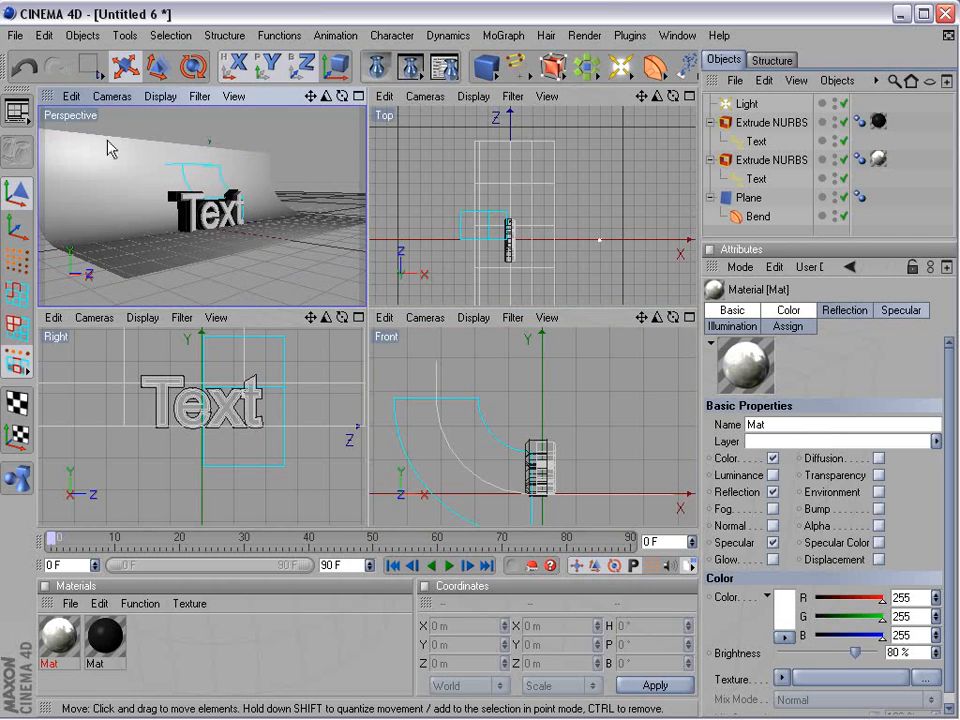
Start a new empty scene and add a Plane primitive.
click(15, 35)
click(36, 62)
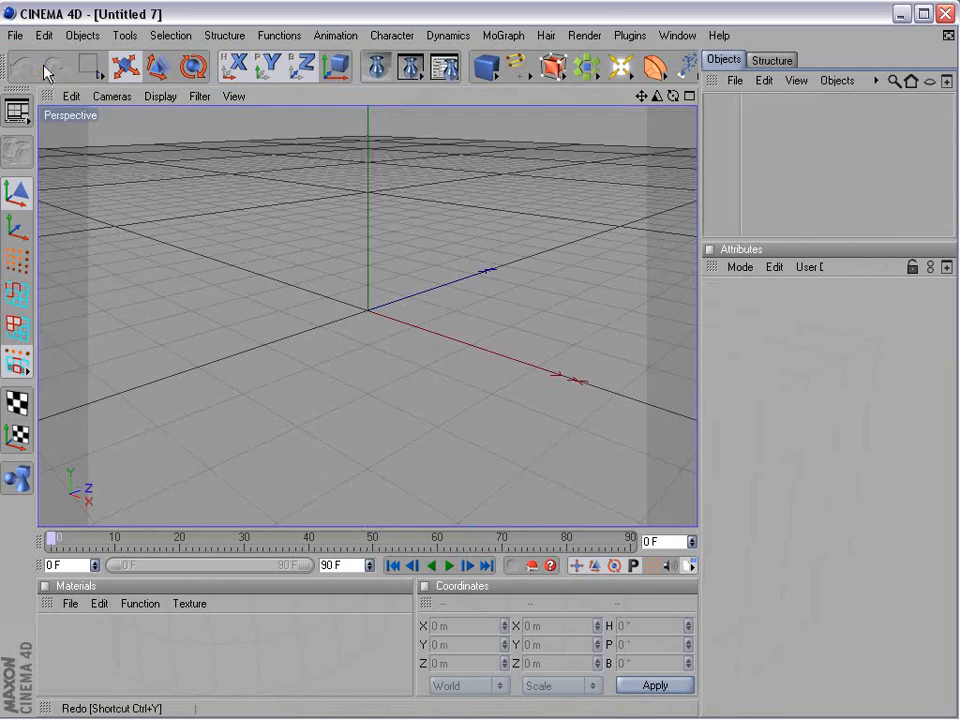
key(ctrl+n)
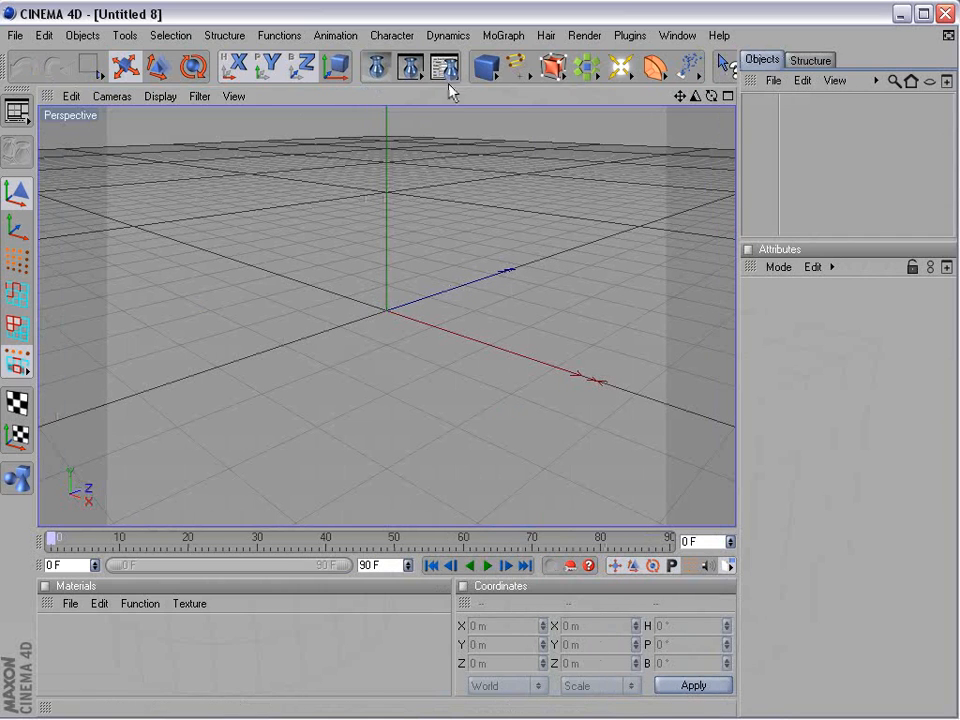
drag(486, 66, 649, 119)
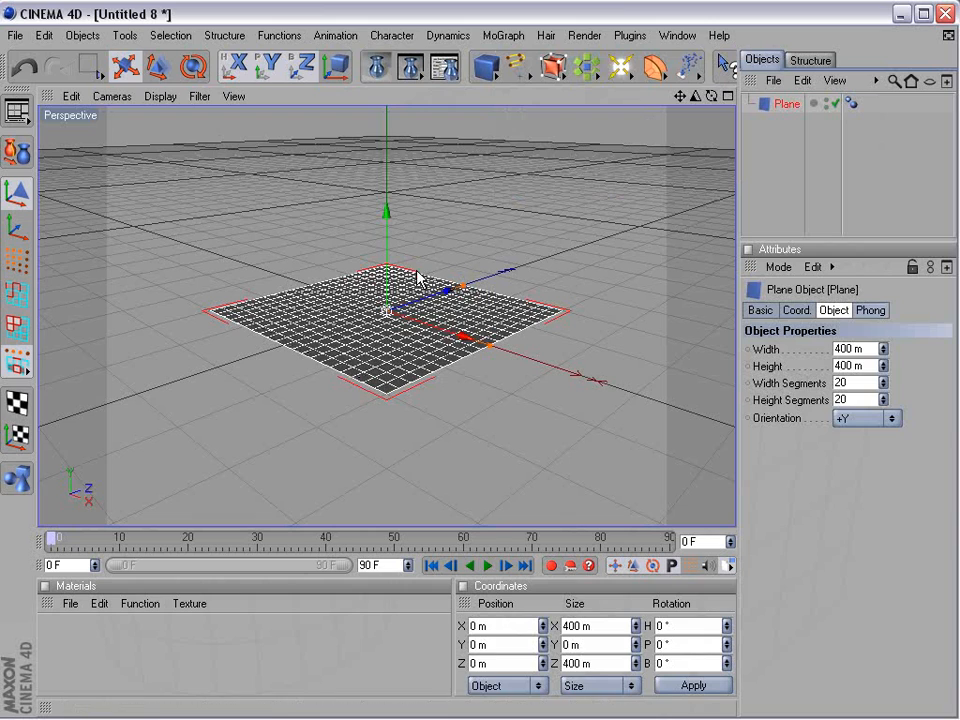
Set the plane's width and height to 1000 m each.
double_click(876, 348)
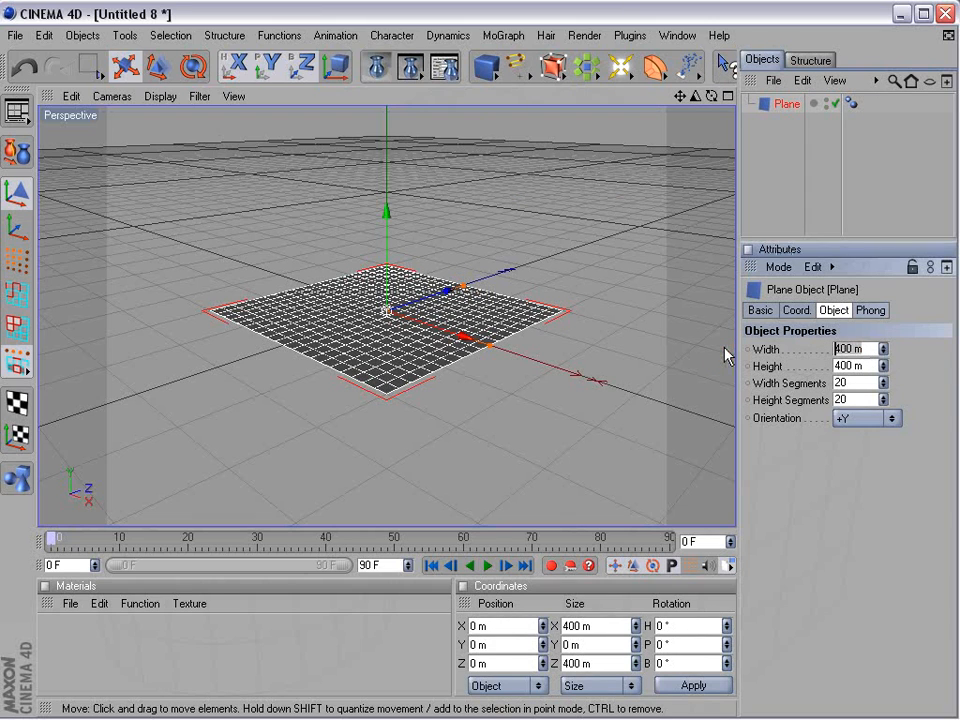
text(1000)
key(Tab)
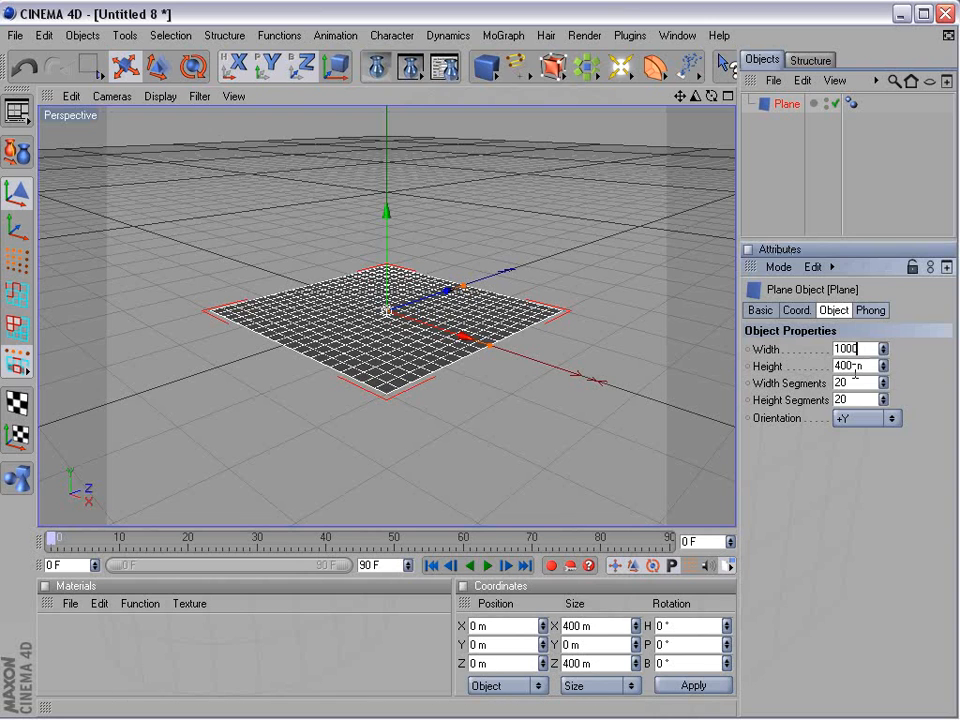
text(1000)
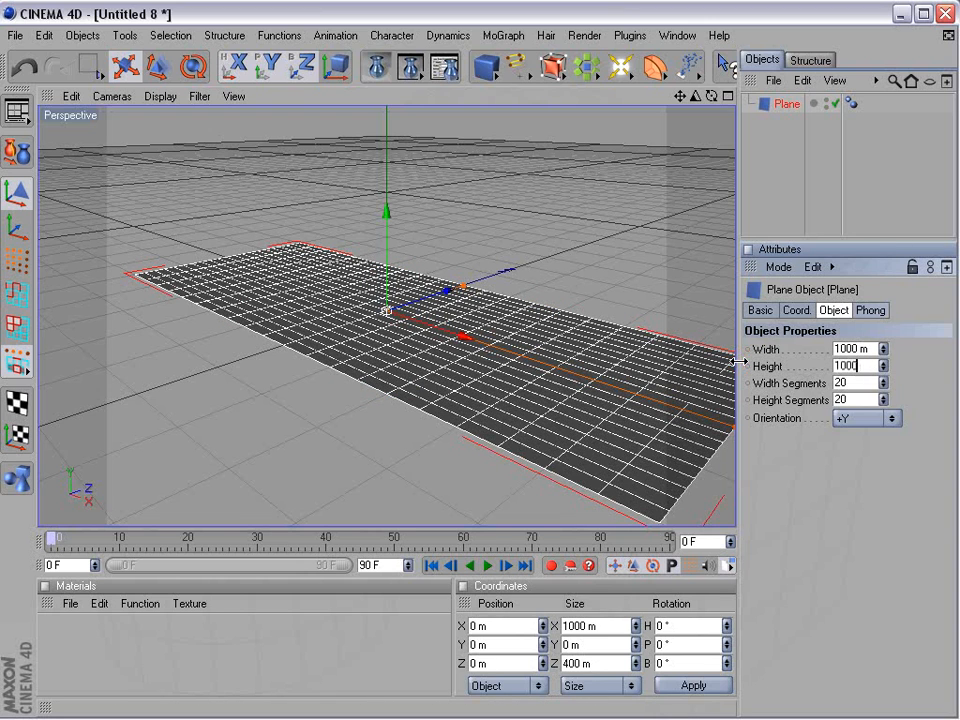
key(Return)
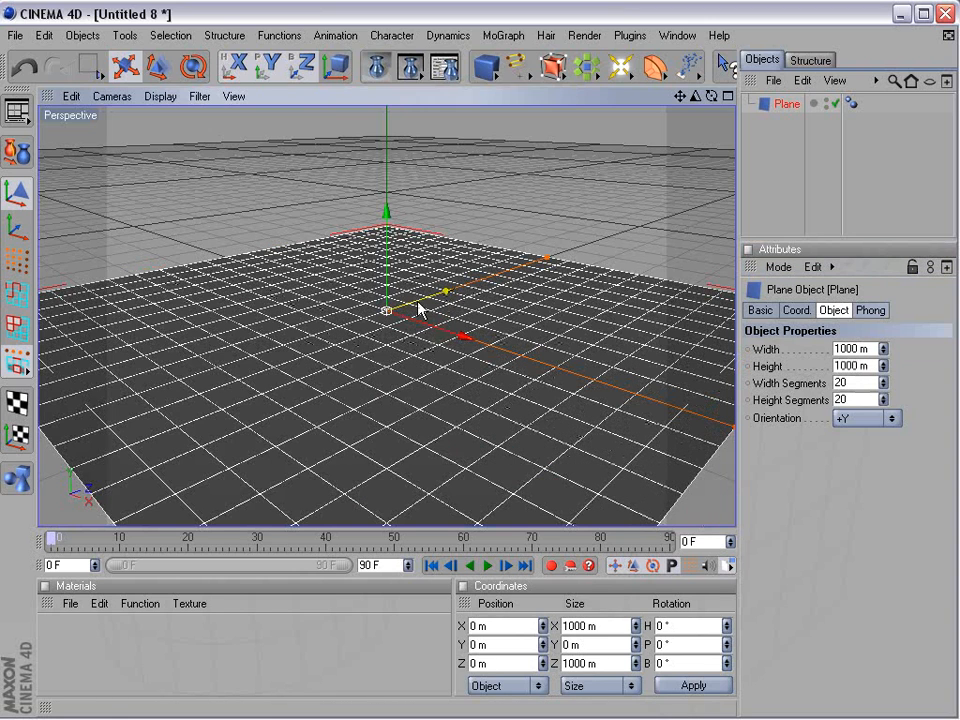
Set the plane's width segments and height segments to 60 each.
scroll(418, 306, down, 1)
double_click(850, 382)
text(60)
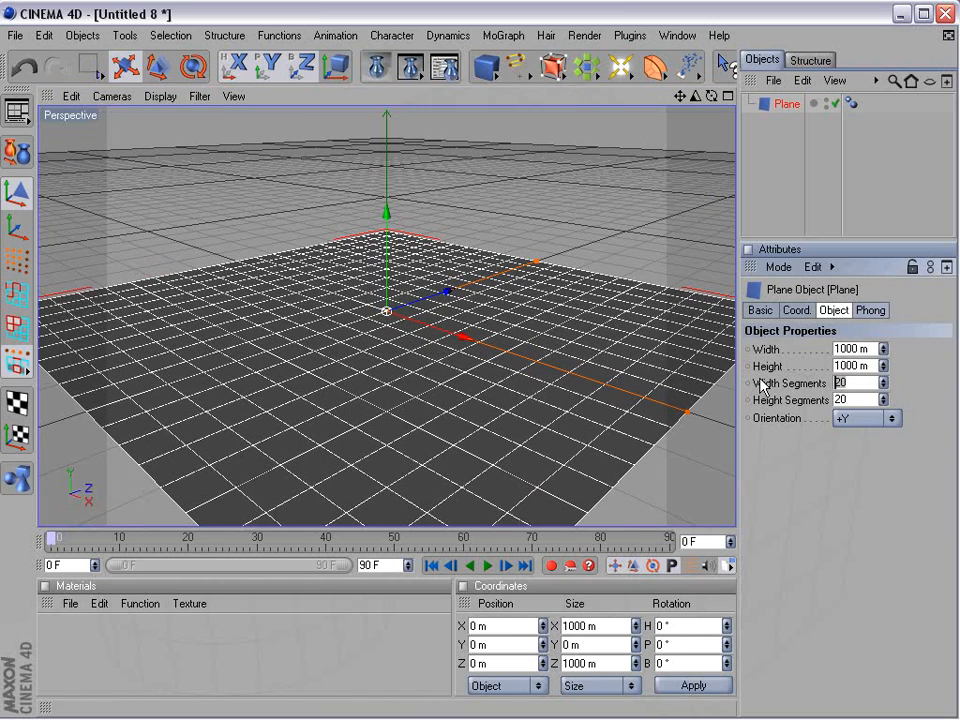
key(Tab)
text(60)
key(Return)
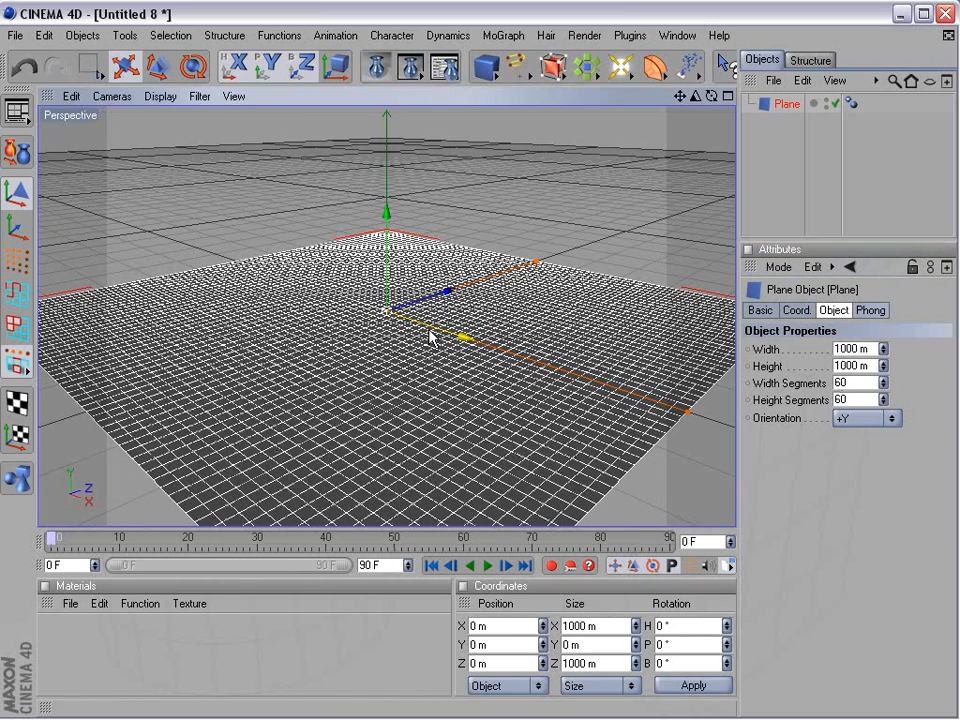
Add a Bend deformer as a child of the plane and set its strength to 90°.
drag(665, 78, 700, 90)
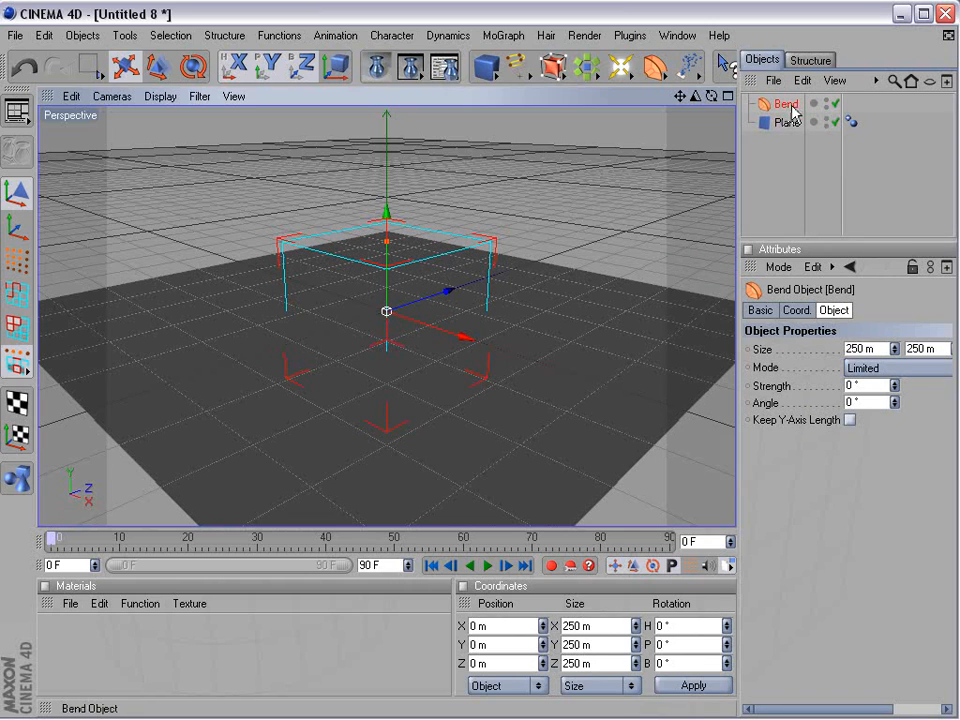
mouse_move(785, 104)
mouse_down()
mouse_move(799, 128)
mouse_move(785, 119)
mouse_move(795, 118)
mouse_move(789, 124)
mouse_up()
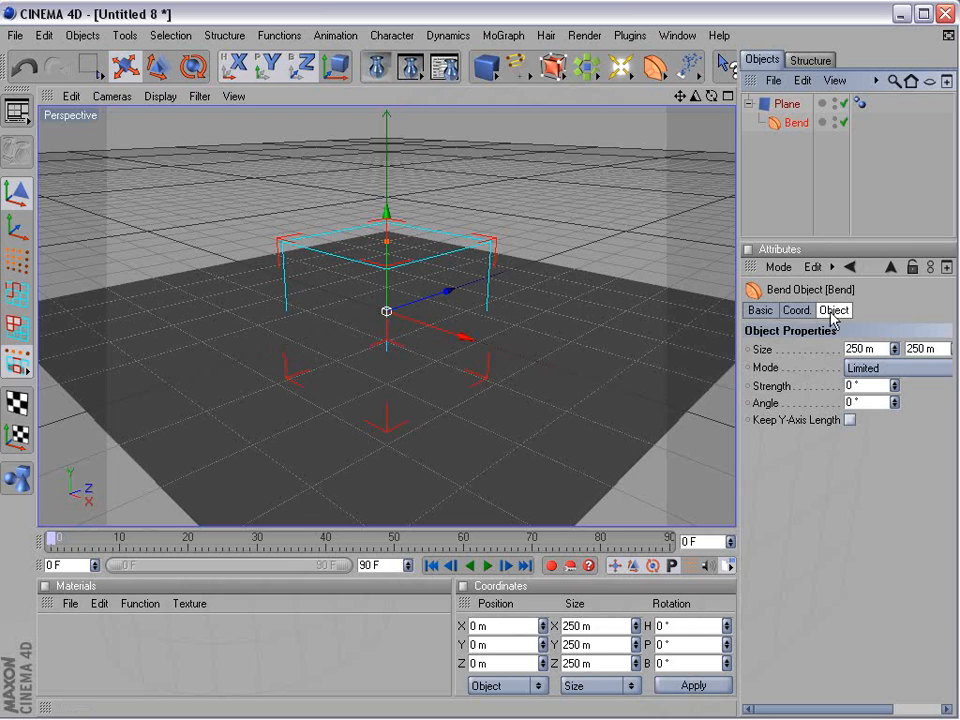
double_click(855, 385)
text(90)
key(Return)
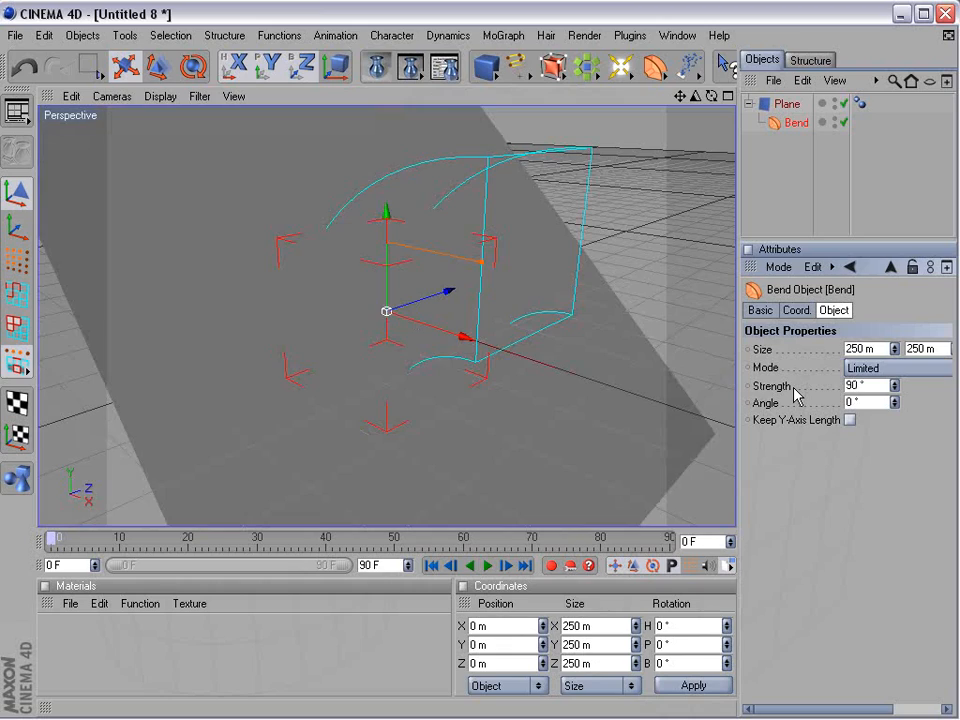
Rotate the Bend deformer to a bank angle (R.B) of -90° so the plane curves up into a backdrop.
alt+right_drag(373, 303, 402, 321)
alt+drag(402, 321, 294, 327)
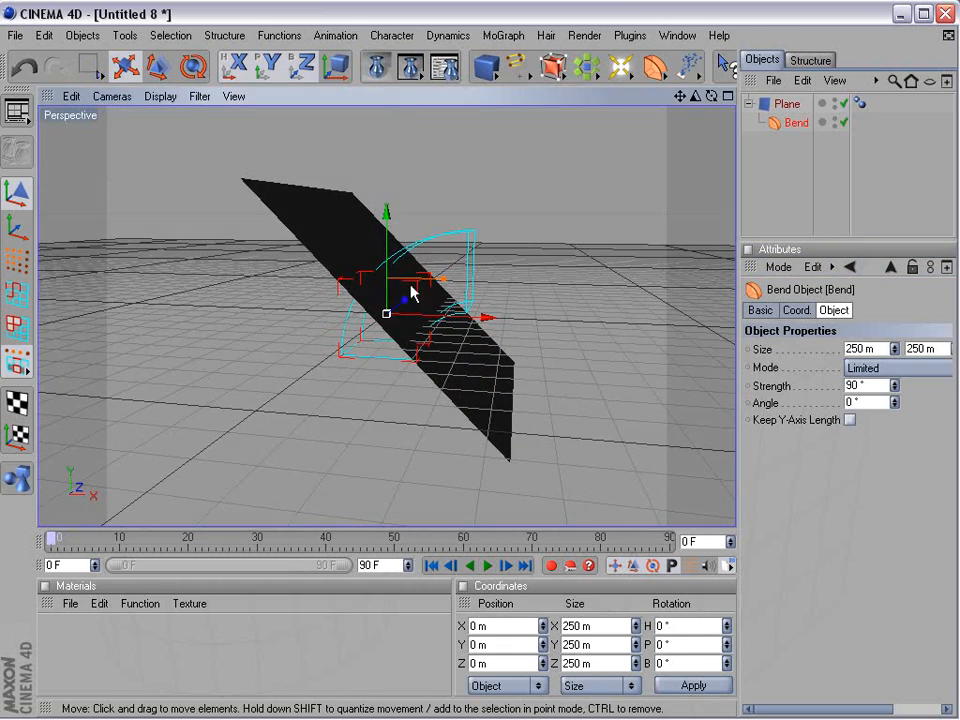
scroll(412, 300, up, 1)
alt+middle_drag(412, 300, 352, 363)
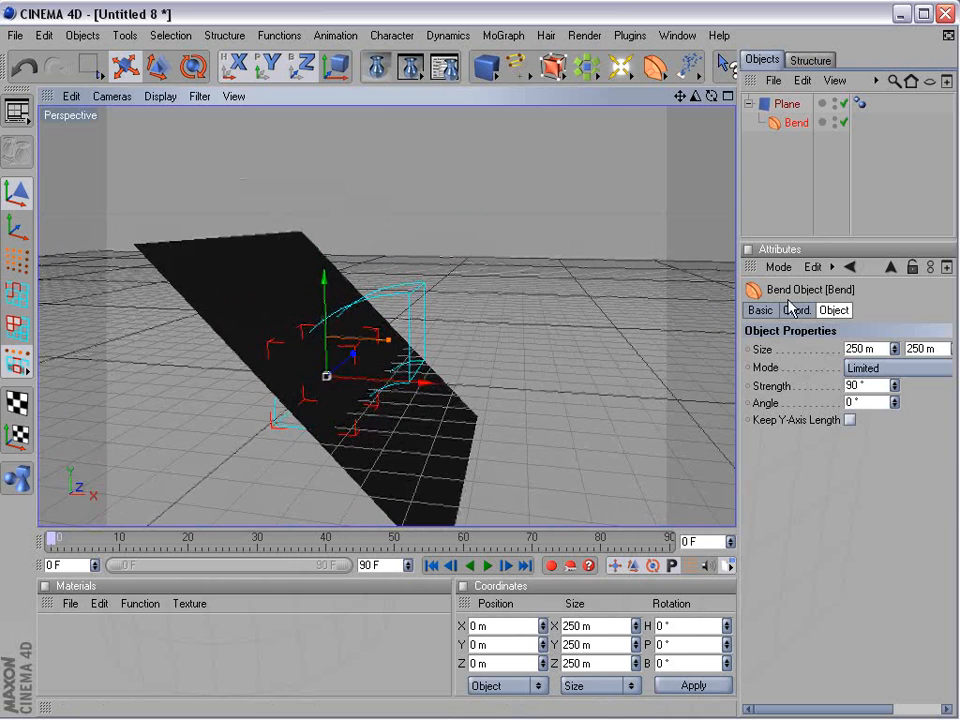
click(797, 311)
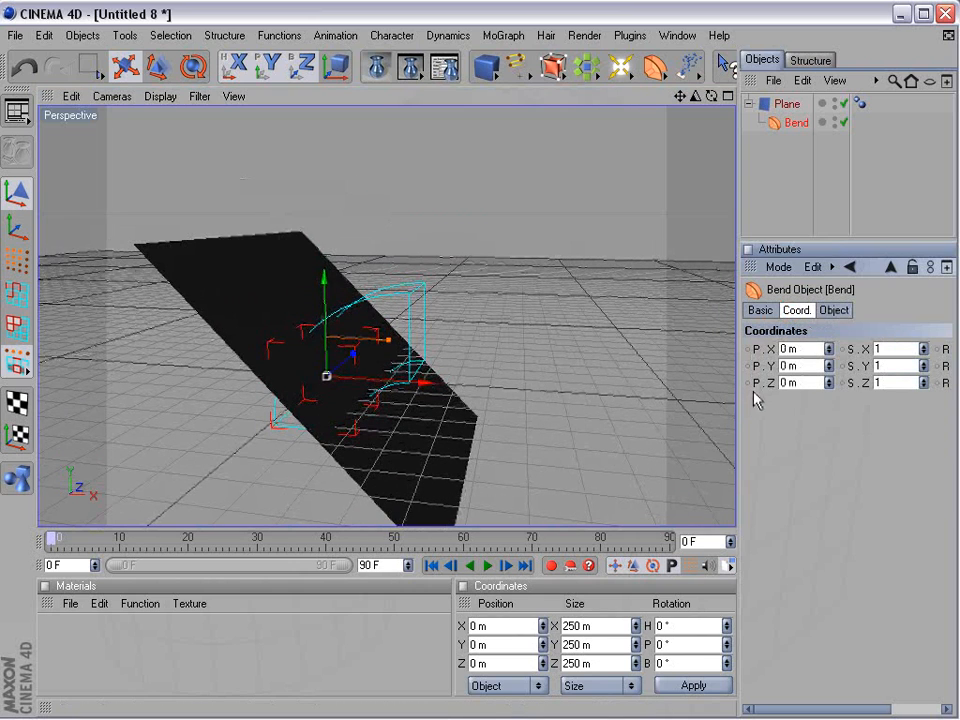
drag(735, 395, 596, 405)
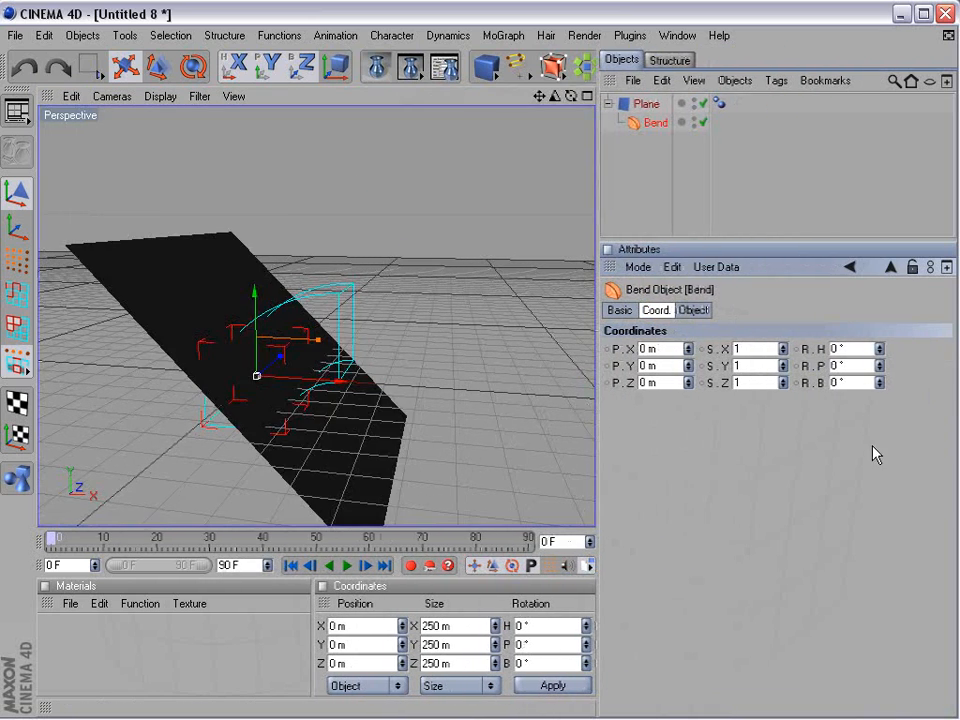
click(880, 385)
drag(881, 380, 881, 463)
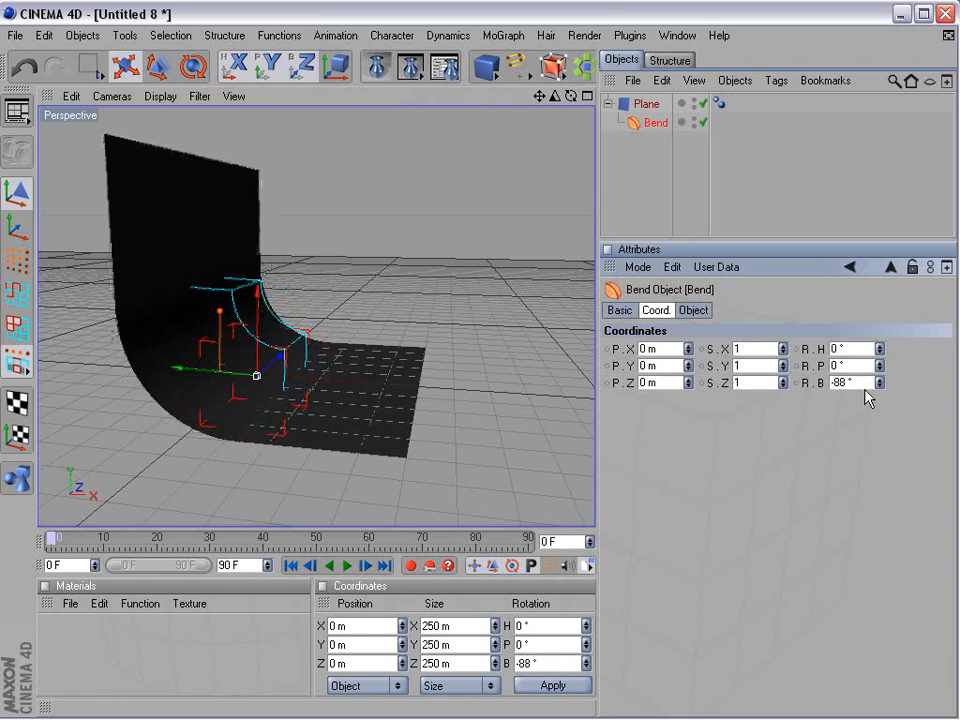
drag(852, 383, 797, 385)
text(-90)
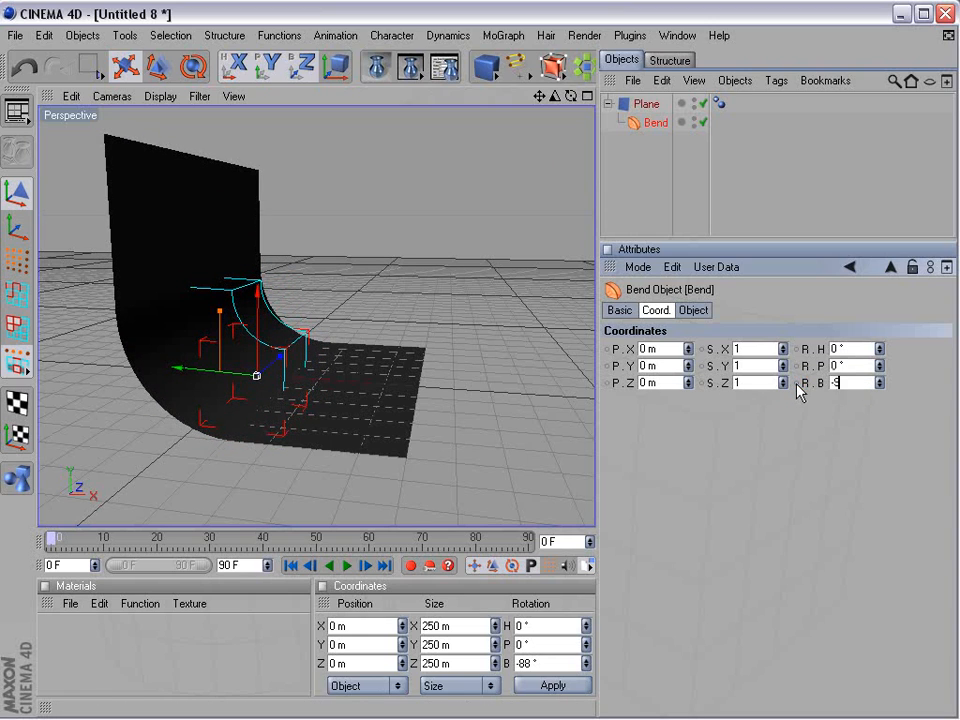
key(Return)
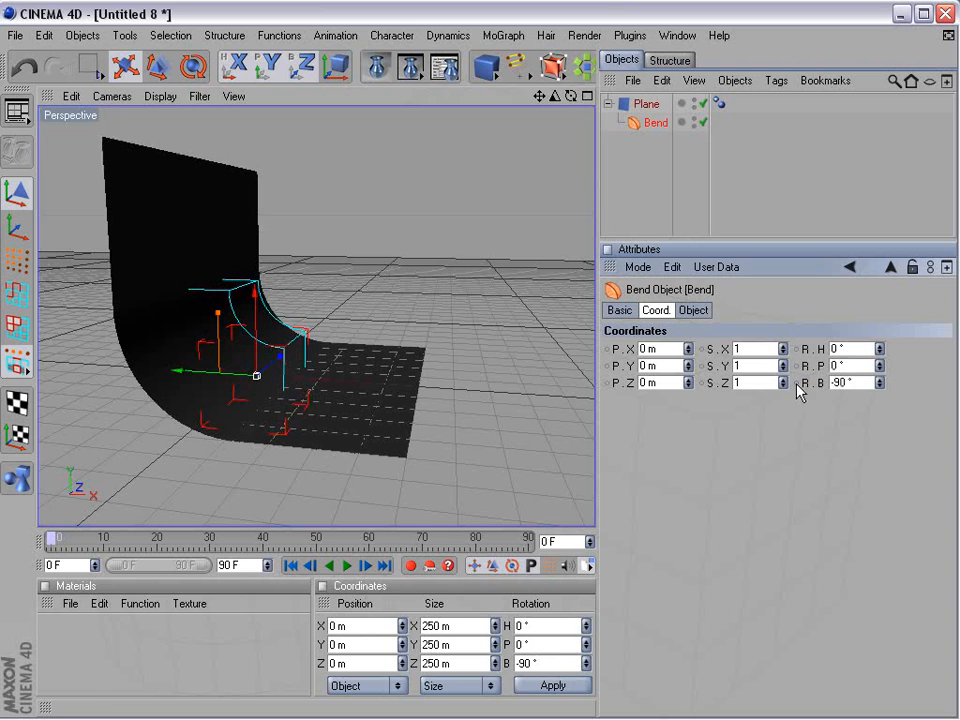
Examine the curve of the bent plane in the front view and from several angles in perspective.
middle_click(298, 302)
drag(466, 424, 468, 426)
scroll(454, 429, up, 3)
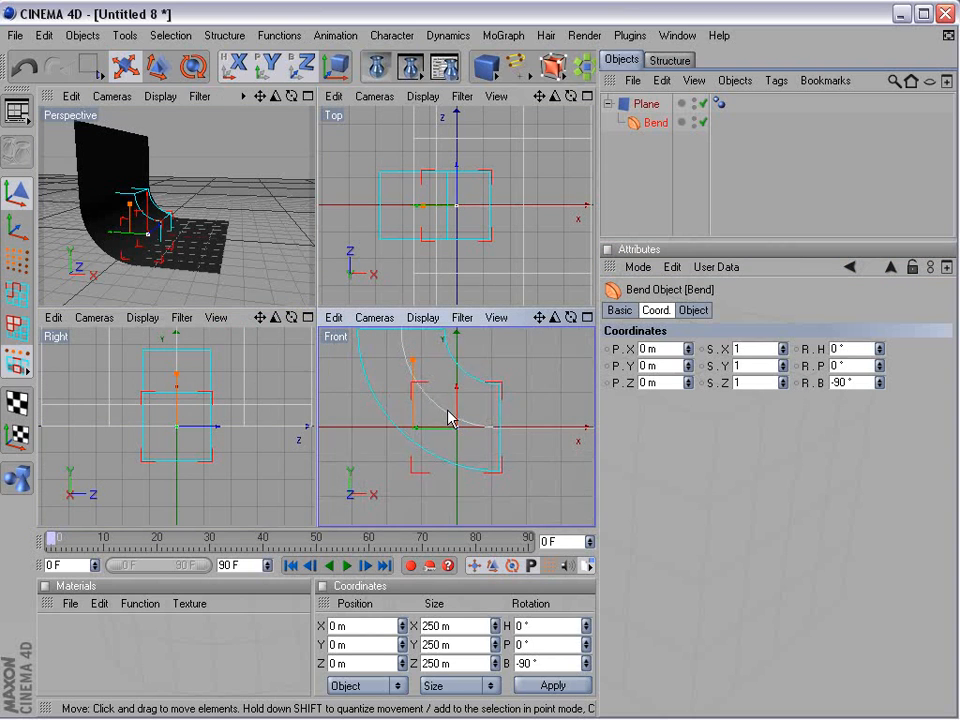
alt+middle_drag(430, 397, 432, 448)
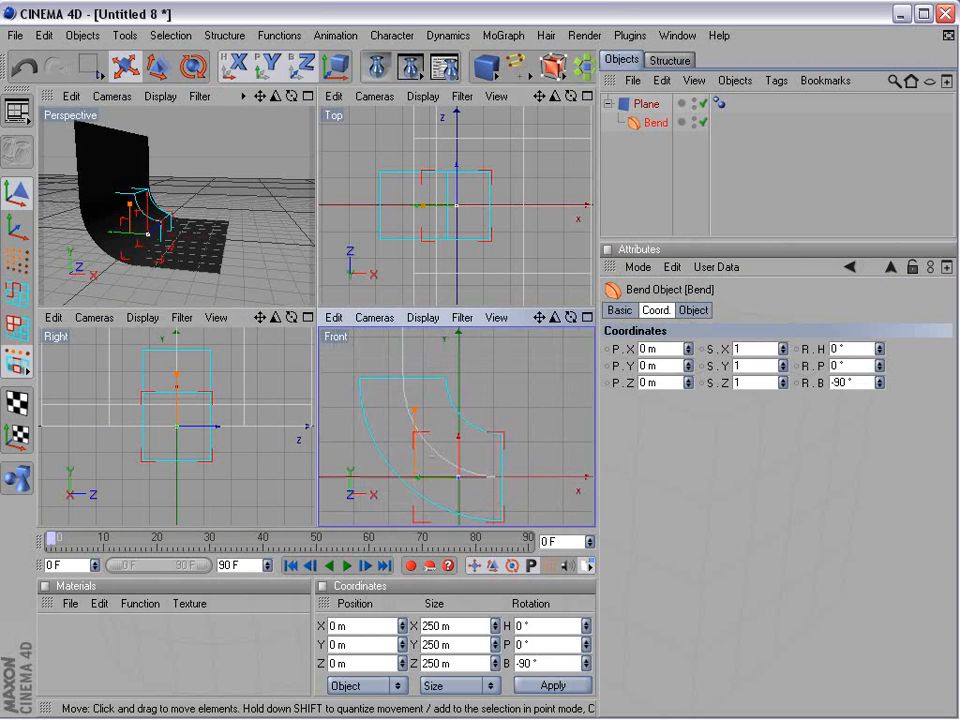
middle_click(430, 420)
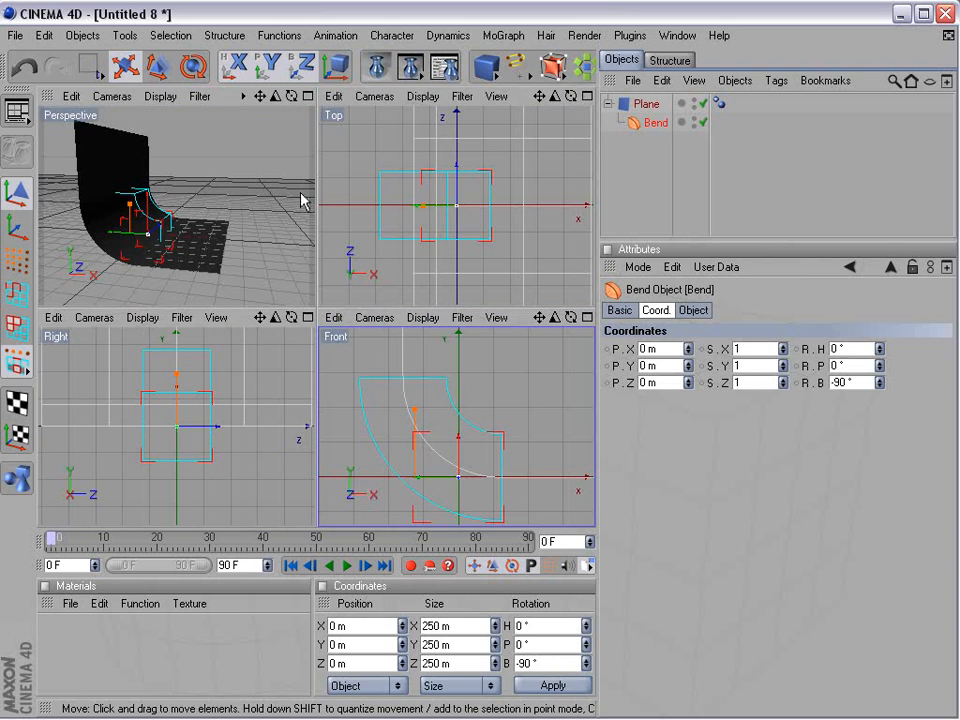
middle_click(450, 433)
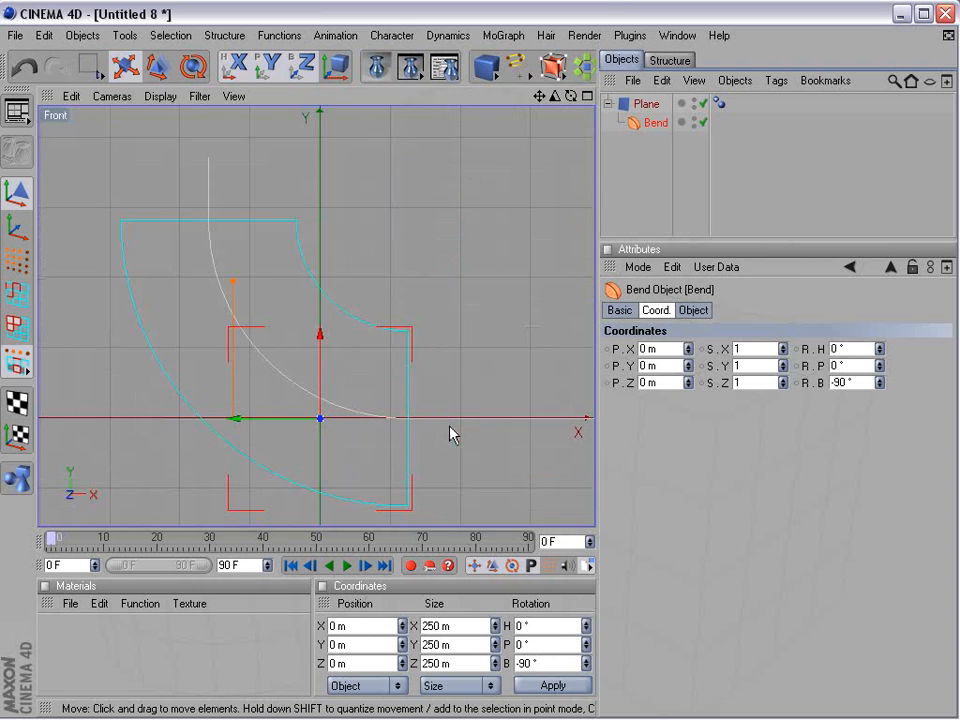
middle_click(450, 433)
scroll(448, 452, down, 5)
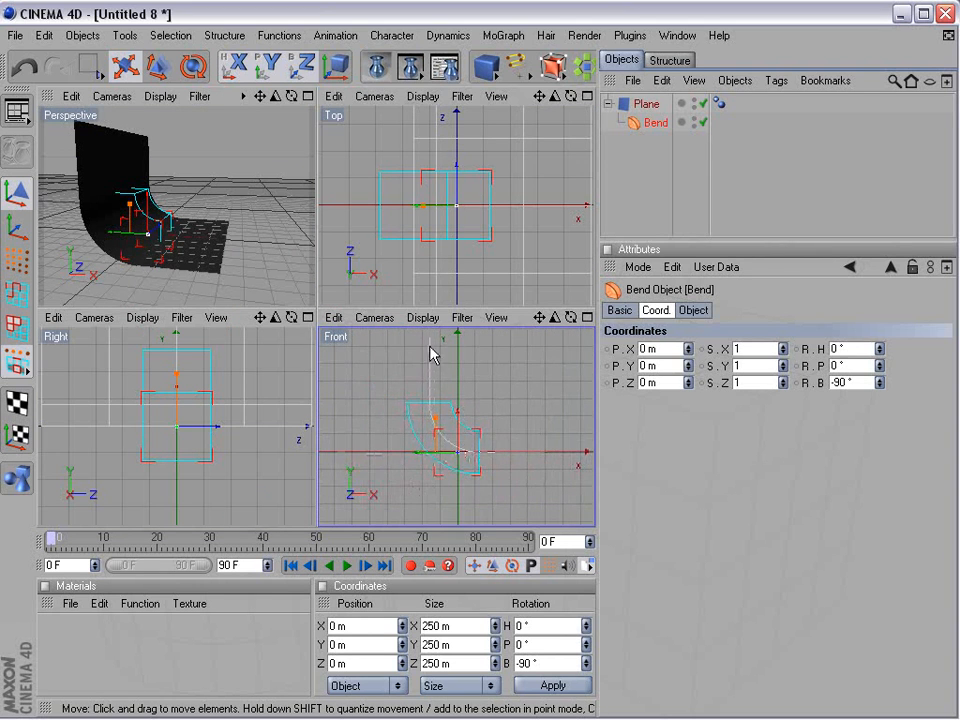
click(255, 261)
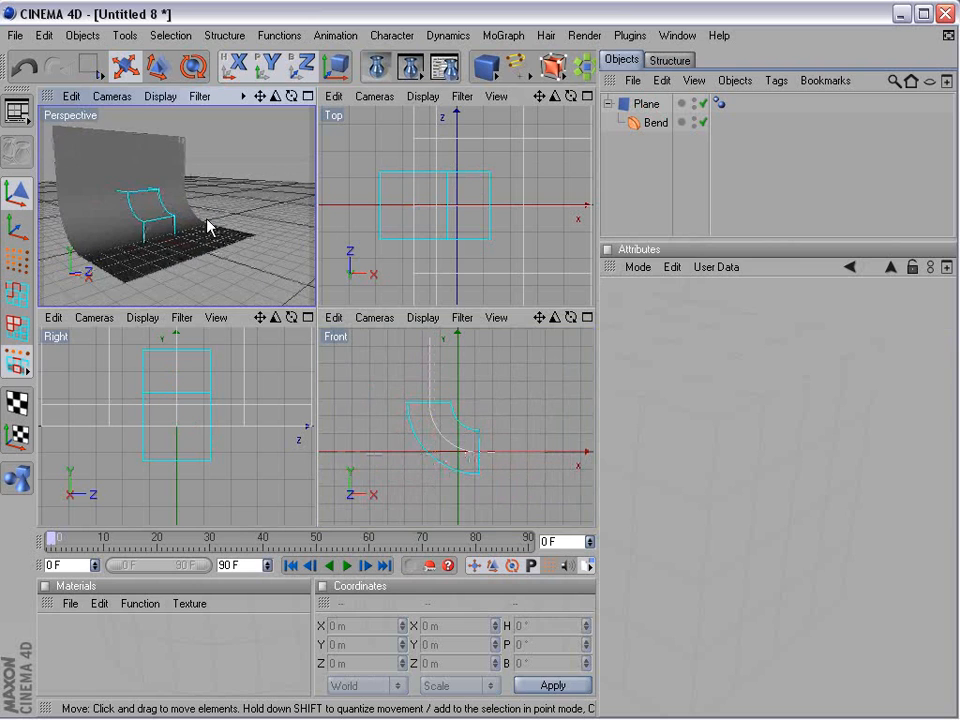
alt+drag(210, 223, 140, 215)
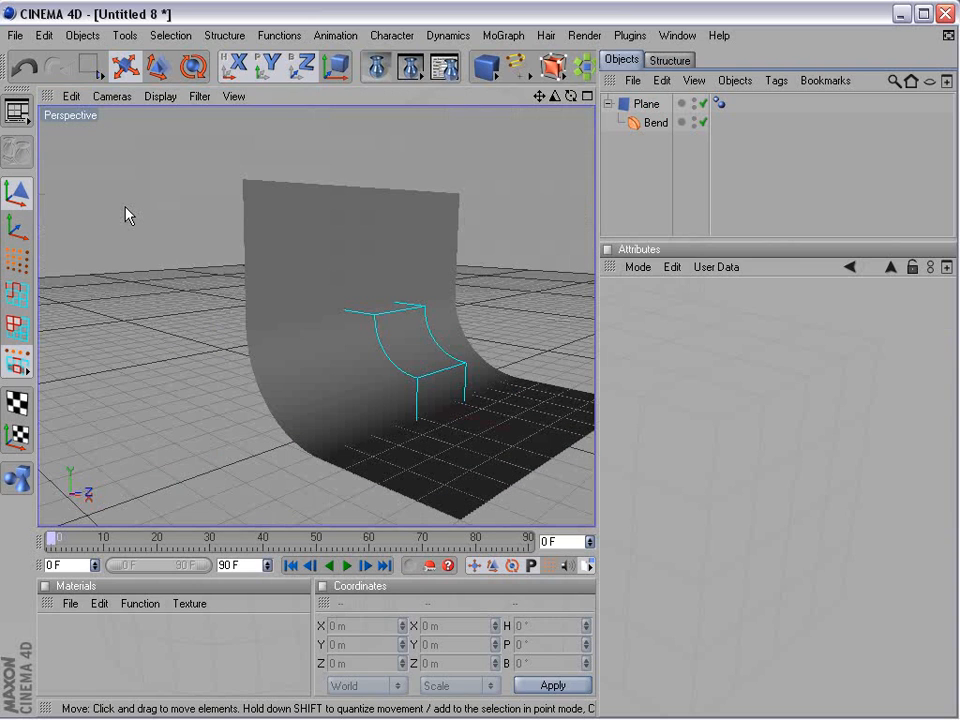
alt+middle_drag(420, 362, 333, 345)
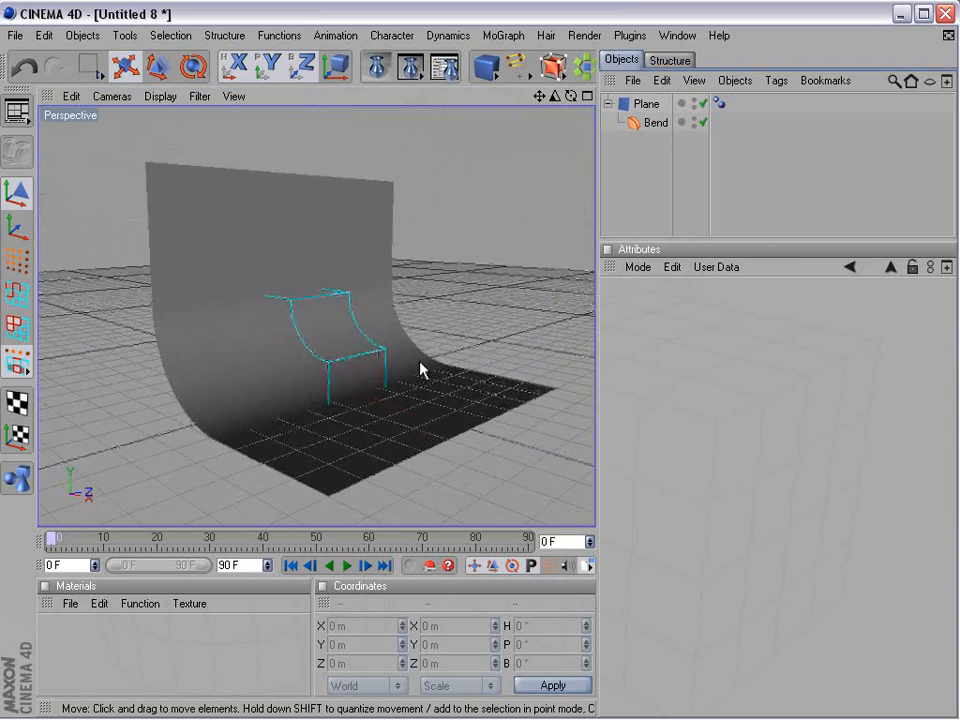
Widen the viewport and add a Text spline to the scene with the curved backdrop.
alt+drag(420, 362, 364, 347)
click(252, 244)
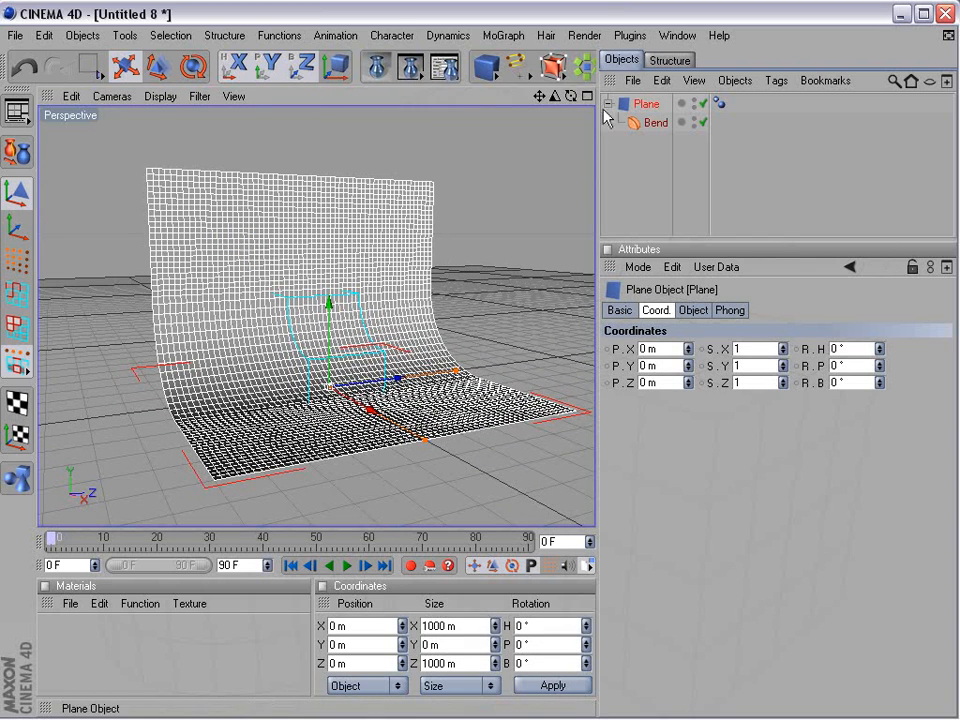
drag(597, 122, 661, 122)
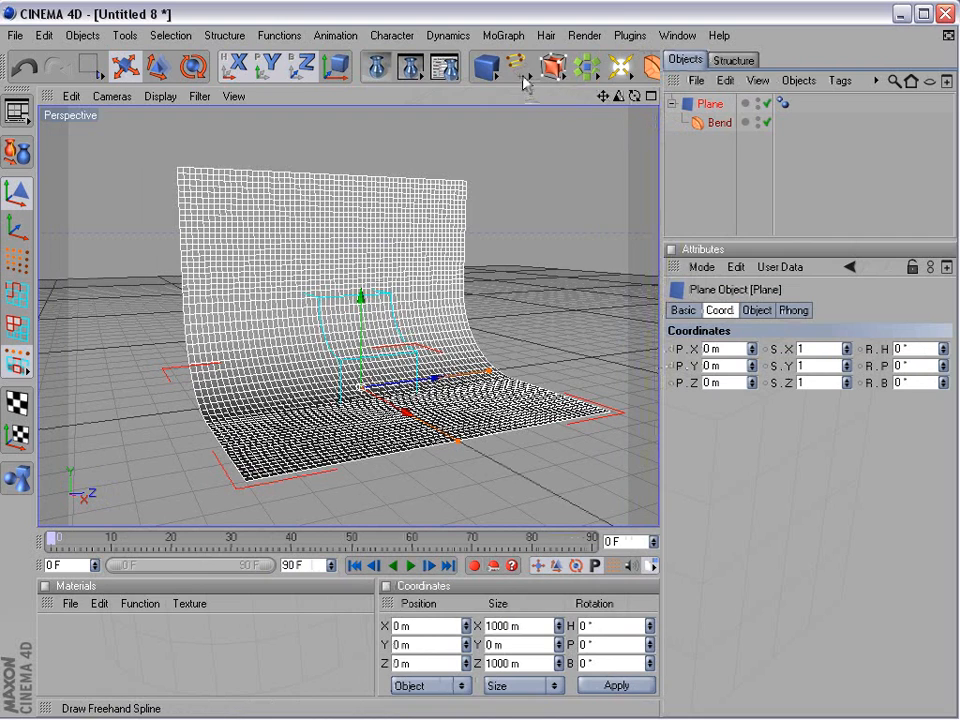
mouse_move(516, 66)
mouse_down()
mouse_move(523, 82)
mouse_move(566, 84)
mouse_move(739, 154)
mouse_move(673, 236)
mouse_move(772, 225)
mouse_up()
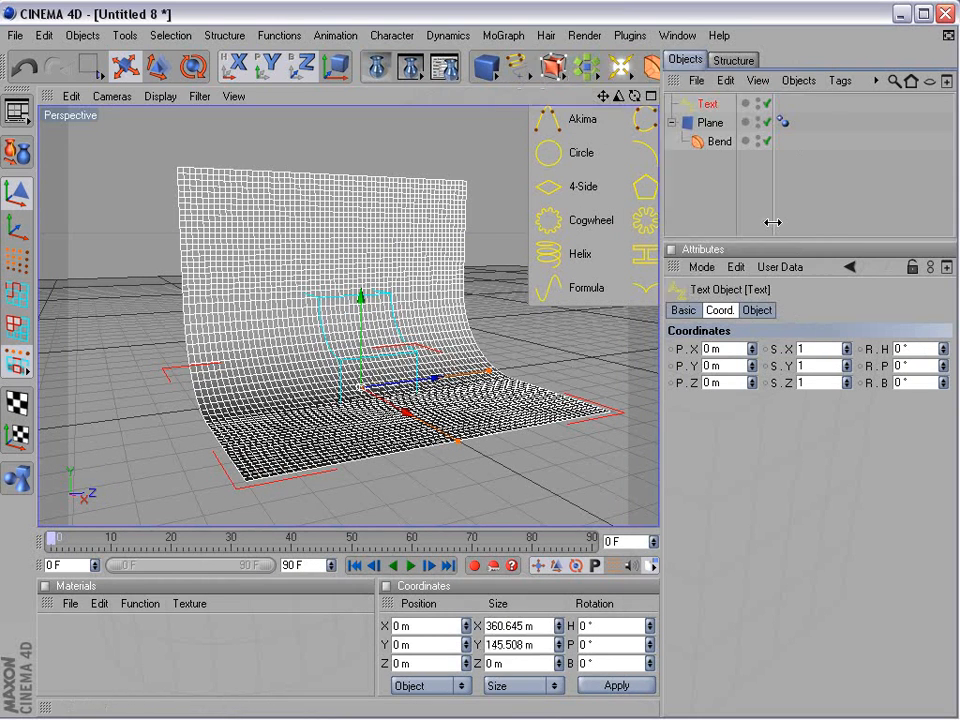
alt+drag(322, 420, 349, 414)
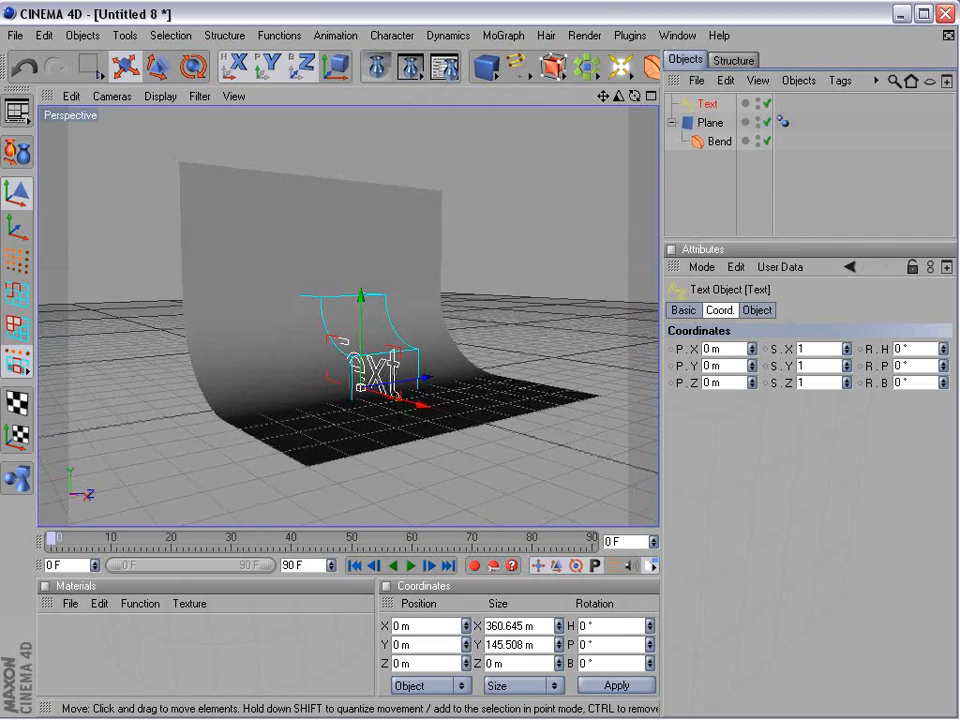
Rotate the Text spline to a heading of 90° so it reads correctly in front of the backdrop.
click(193, 66)
alt+drag(347, 365, 210, 412)
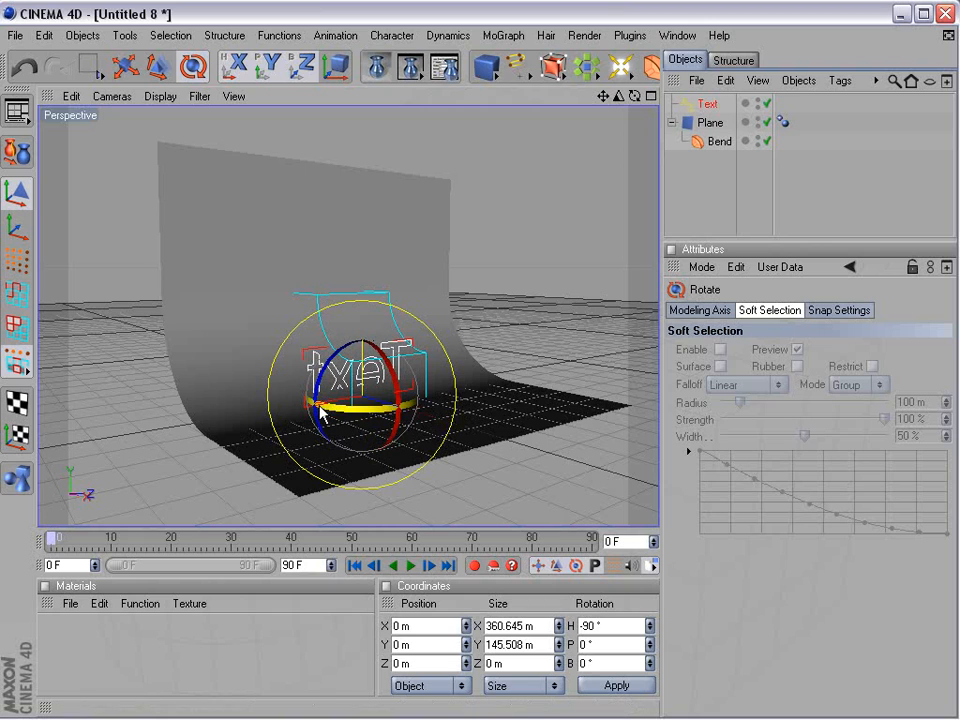
drag(319, 408, 519, 377)
click(492, 485)
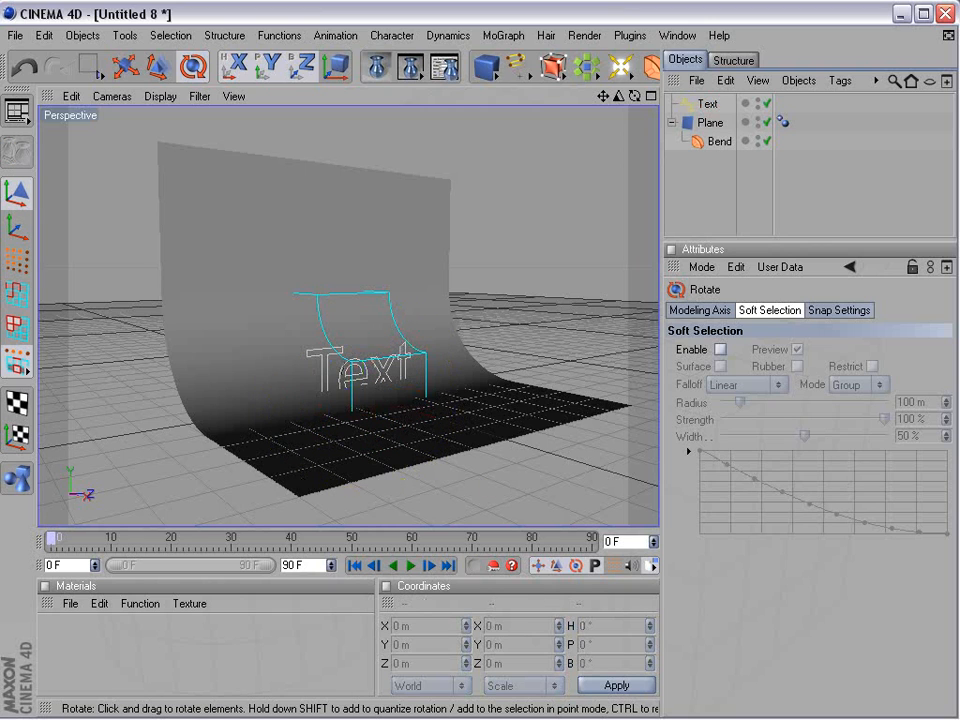
Move the Text spline forward from the backdrop to about 242 m on X.
scroll(408, 420, up, 1)
click(318, 362)
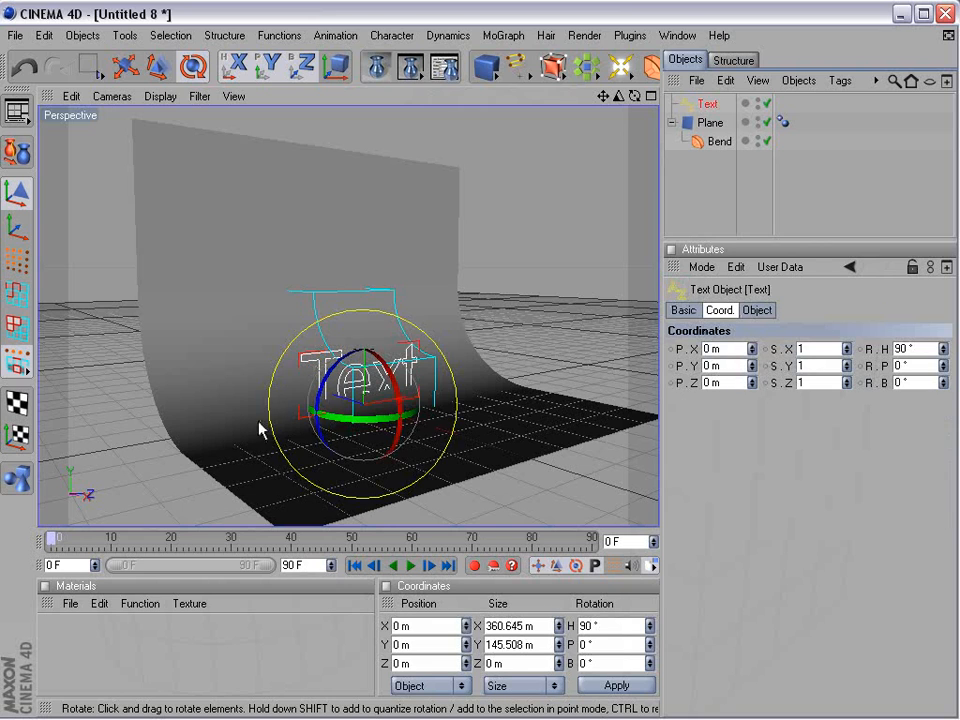
alt+drag(258, 430, 200, 420)
click(124, 66)
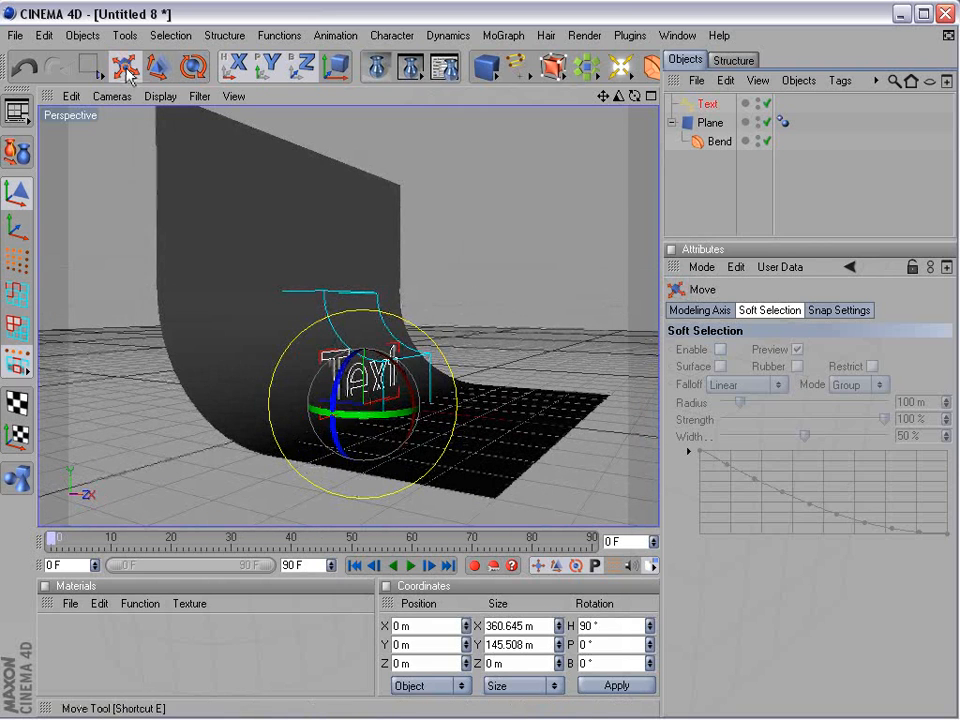
drag(362, 400, 472, 402)
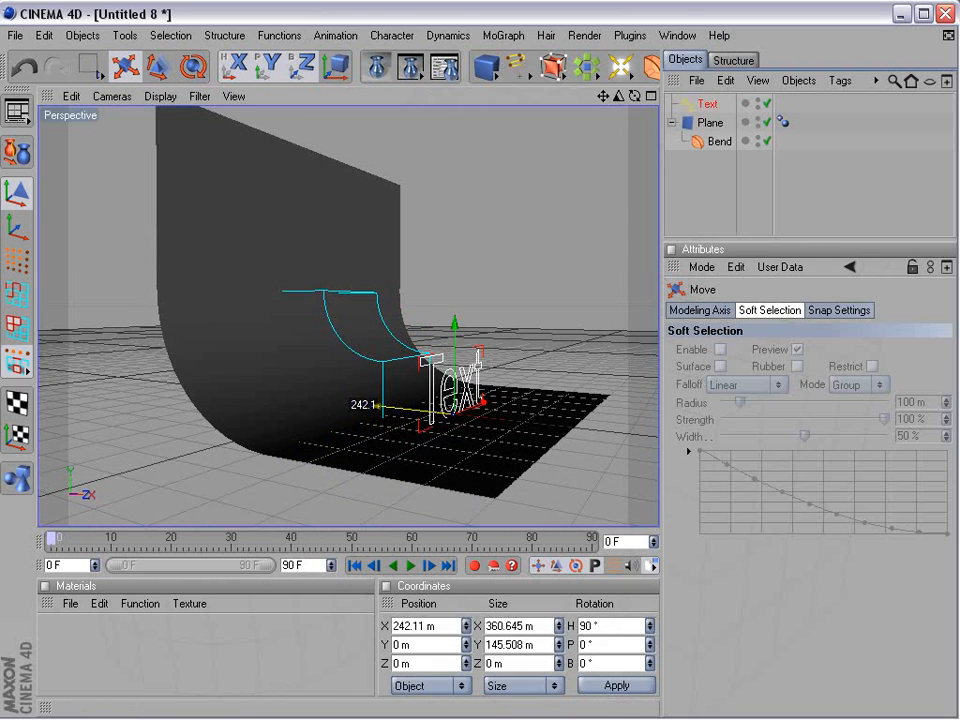
click(465, 286)
alt+drag(465, 286, 302, 289)
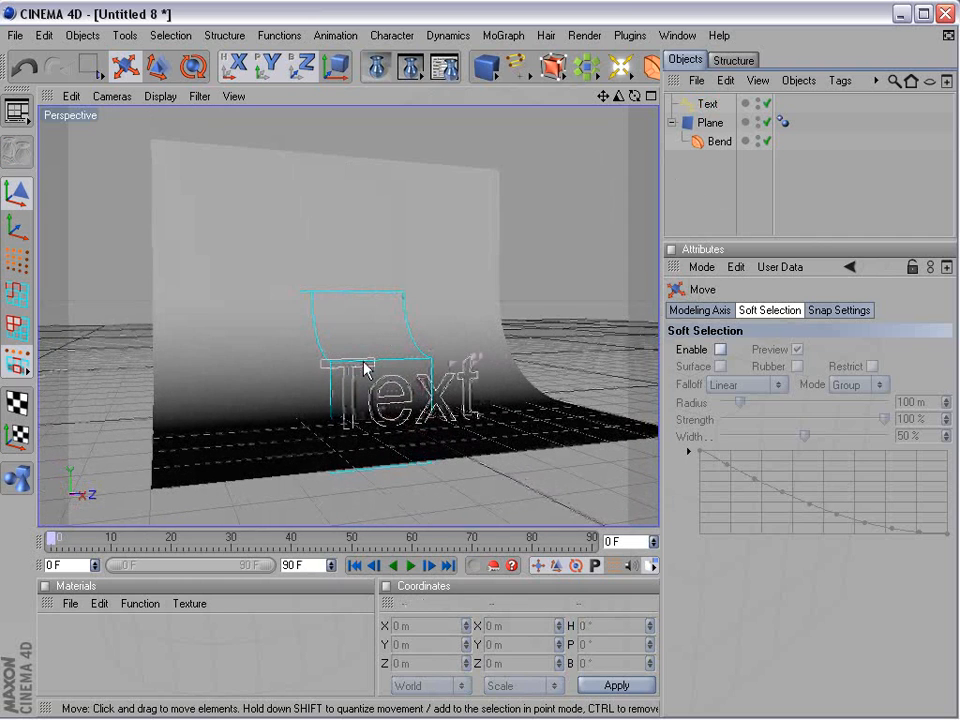
Add an Extrude NURBS object and make the Text spline its child.
click(480, 378)
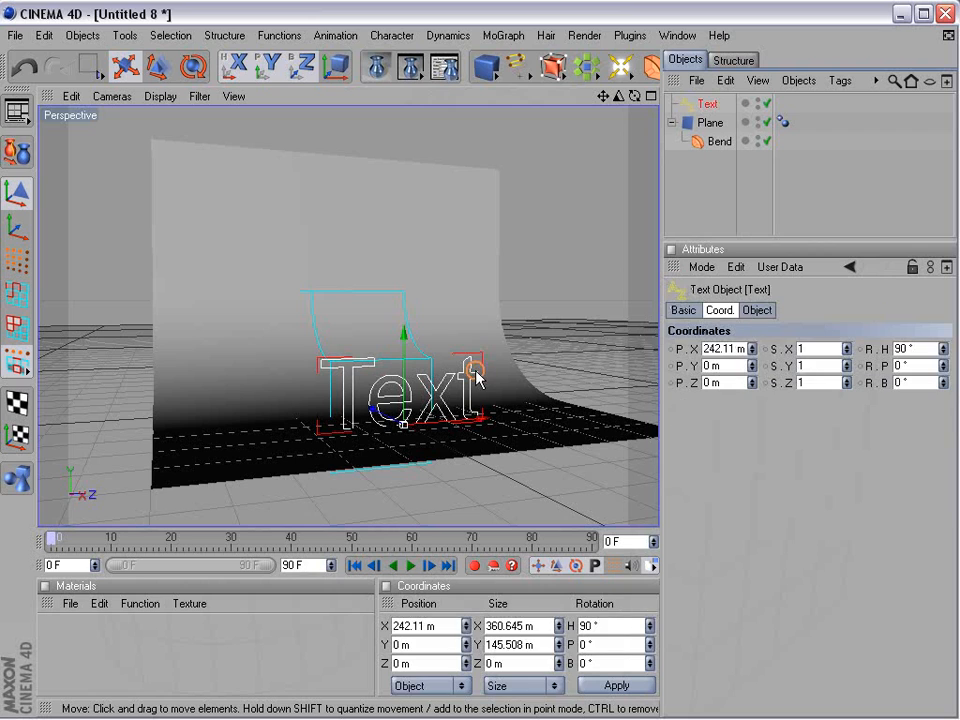
alt+drag(328, 431, 325, 372)
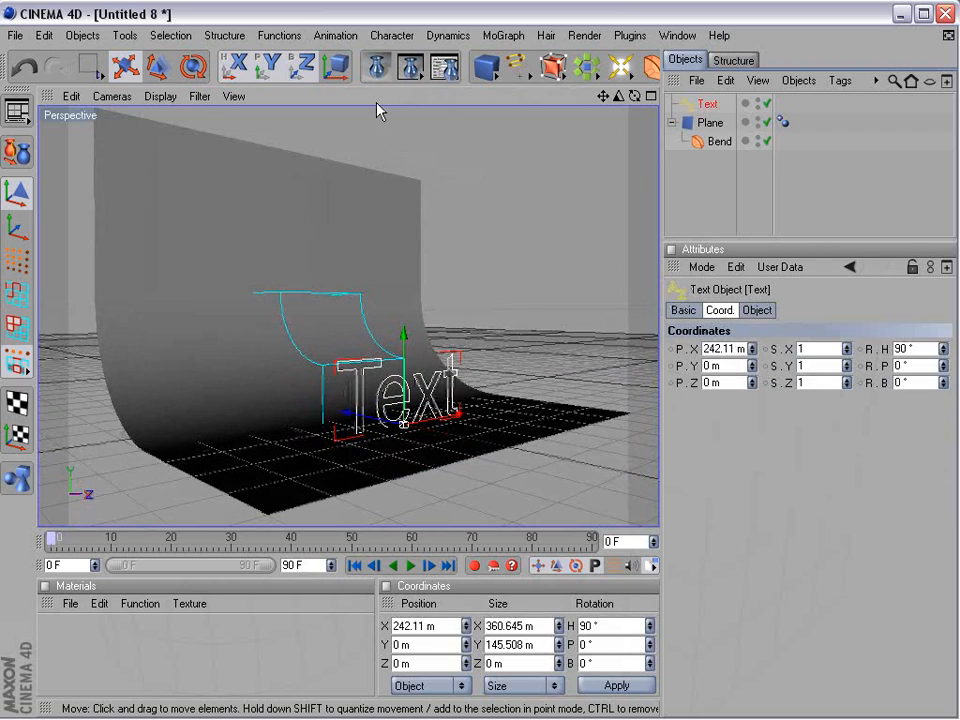
click(555, 68)
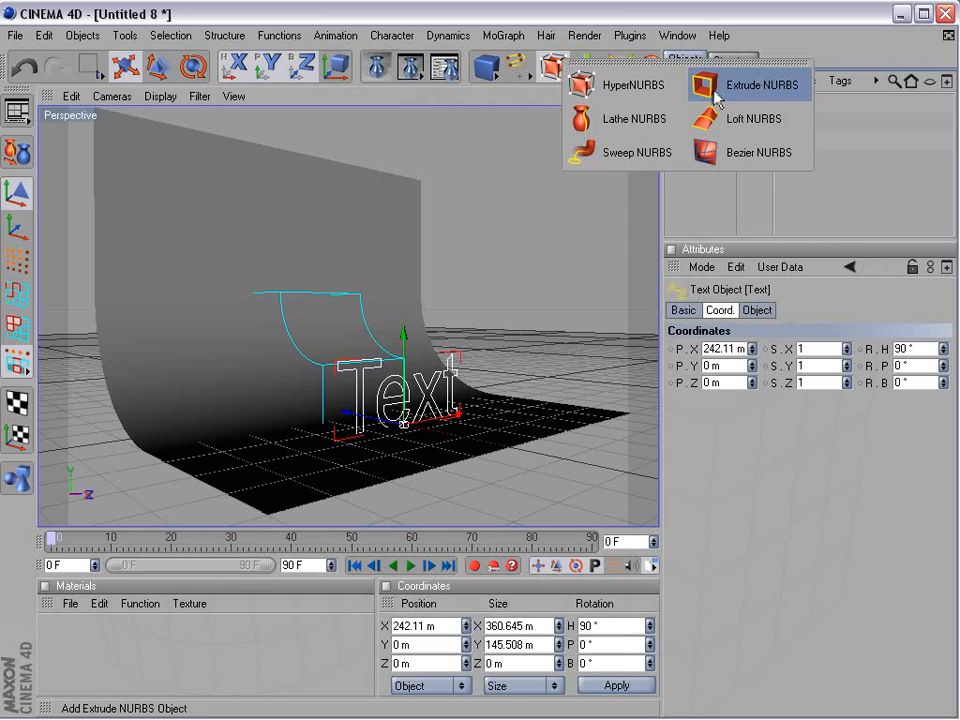
click(555, 70)
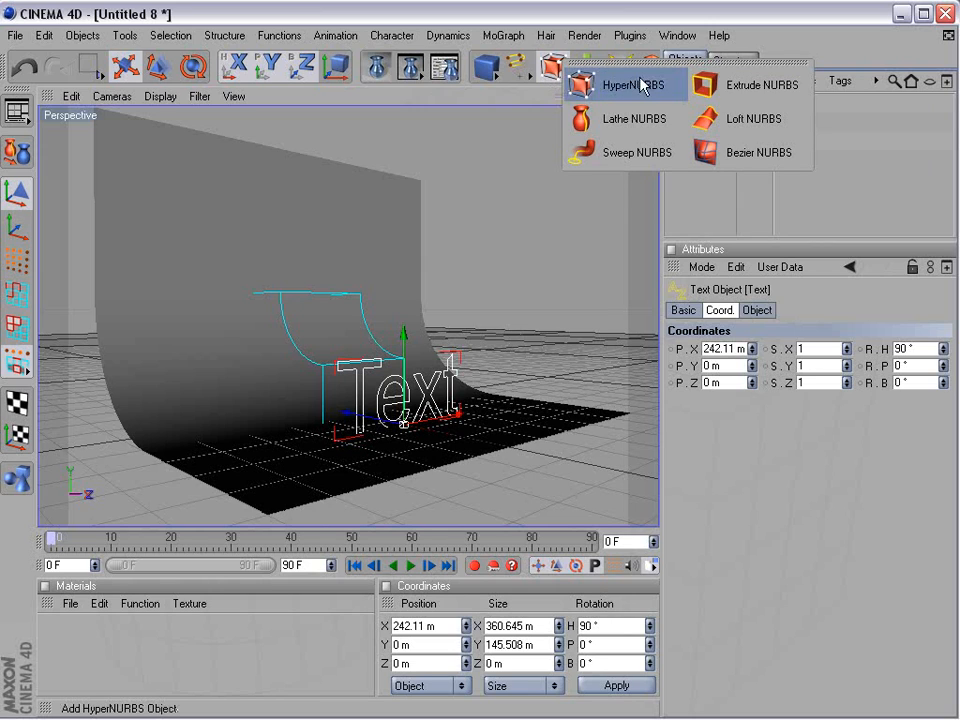
click(735, 88)
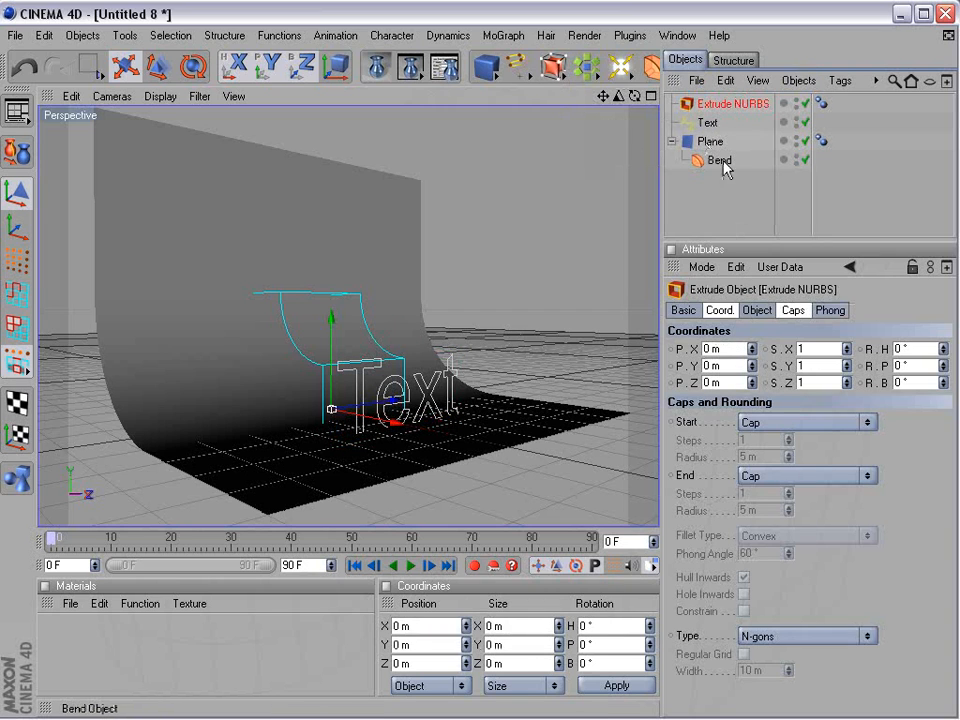
alt+drag(392, 401, 362, 401)
click(710, 120)
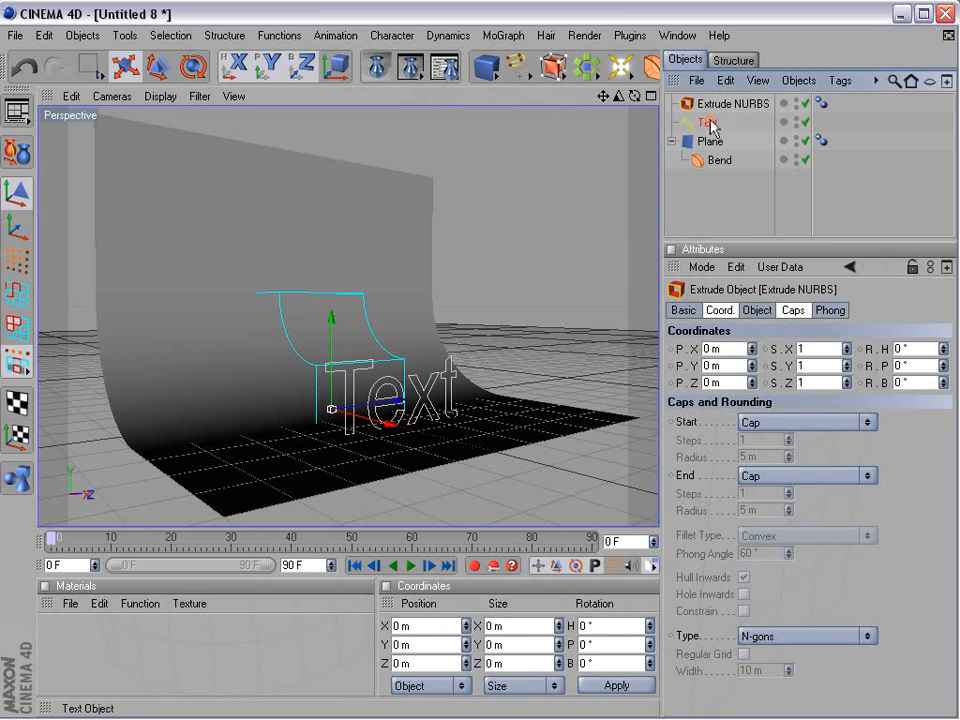
mouse_move(710, 122)
mouse_down()
mouse_move(740, 120)
mouse_move(714, 111)
mouse_move(722, 110)
mouse_up()
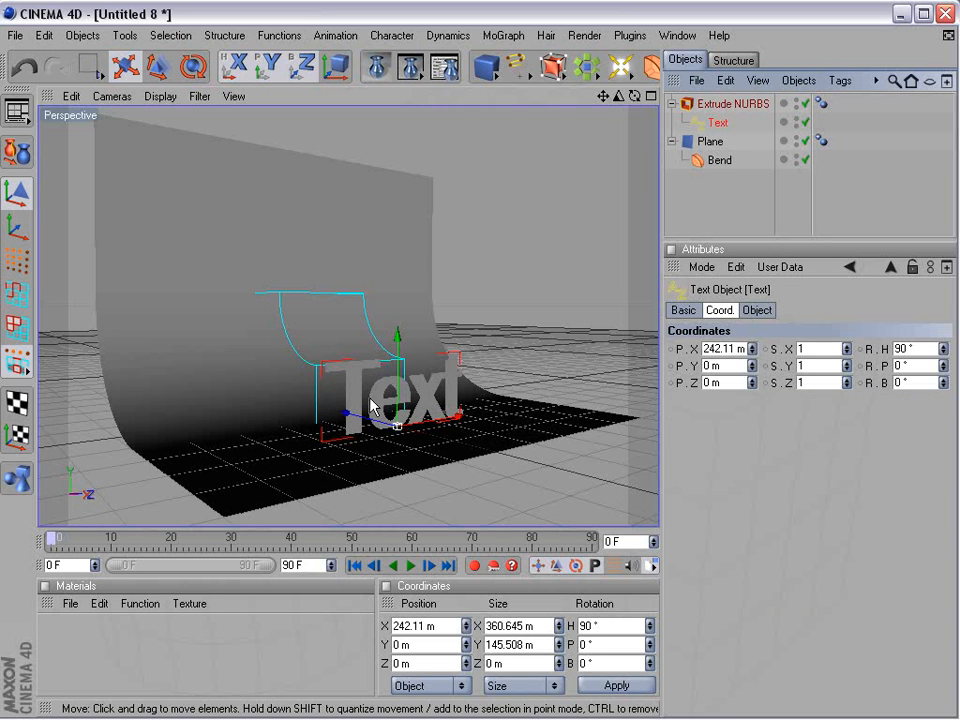
mouse_move(375, 407)
alt+mouse_down()
mouse_move(420, 407)
mouse_move(392, 418)
alt+mouse_up()
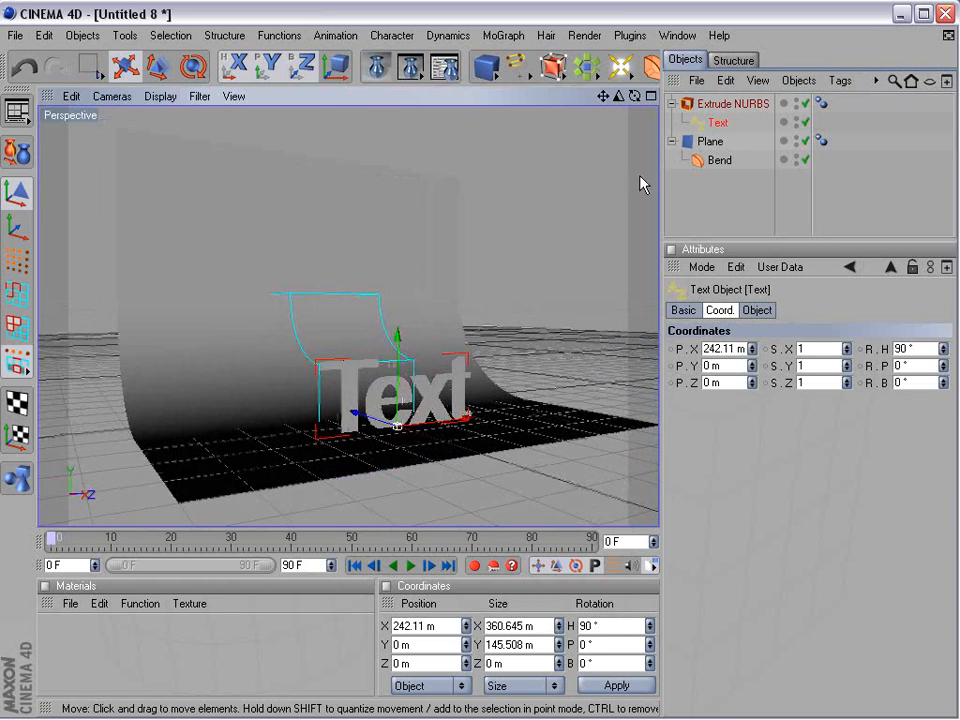
Set the Extrude NURBS movement to 45 m on X and 0 m on Y and Z.
click(722, 106)
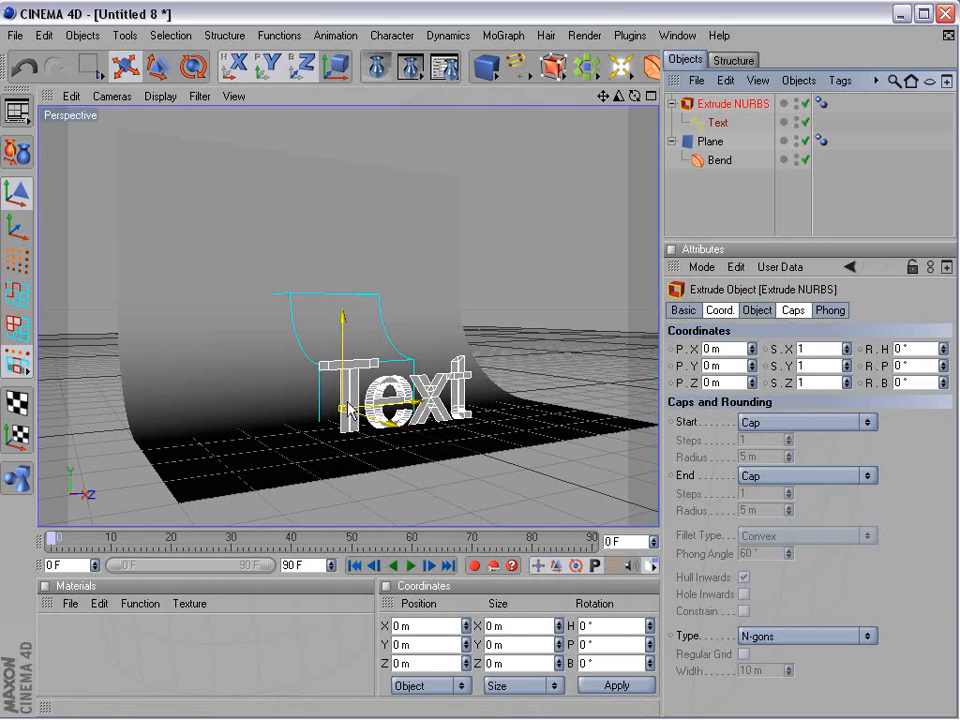
click(830, 310)
click(756, 310)
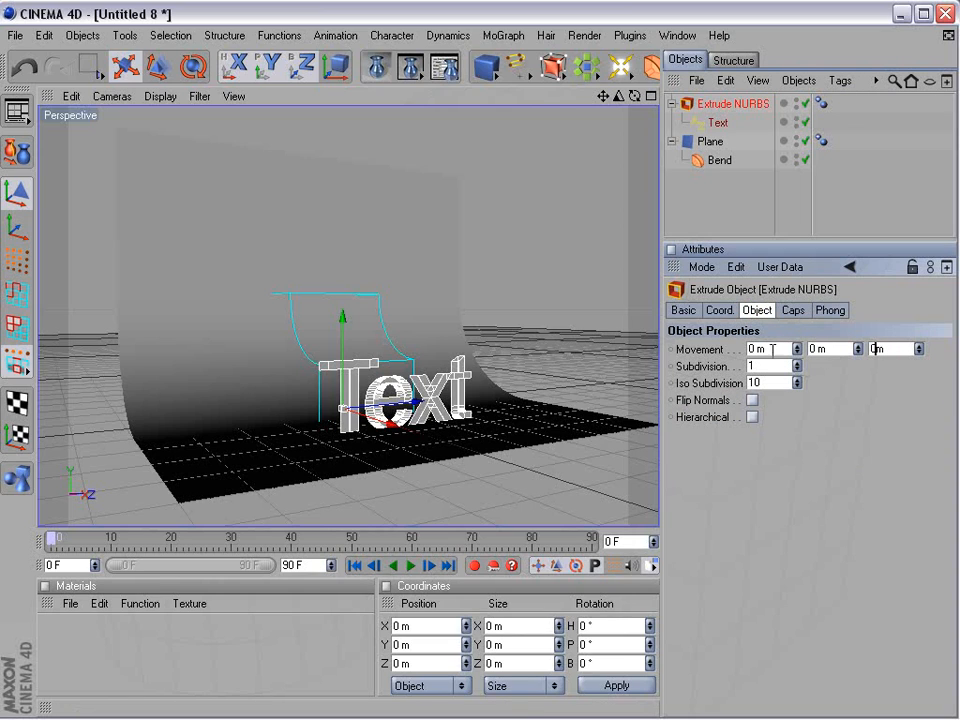
mouse_move(797, 352)
mouse_down()
mouse_move(858, 338)
mouse_move(800, 370)
mouse_up()
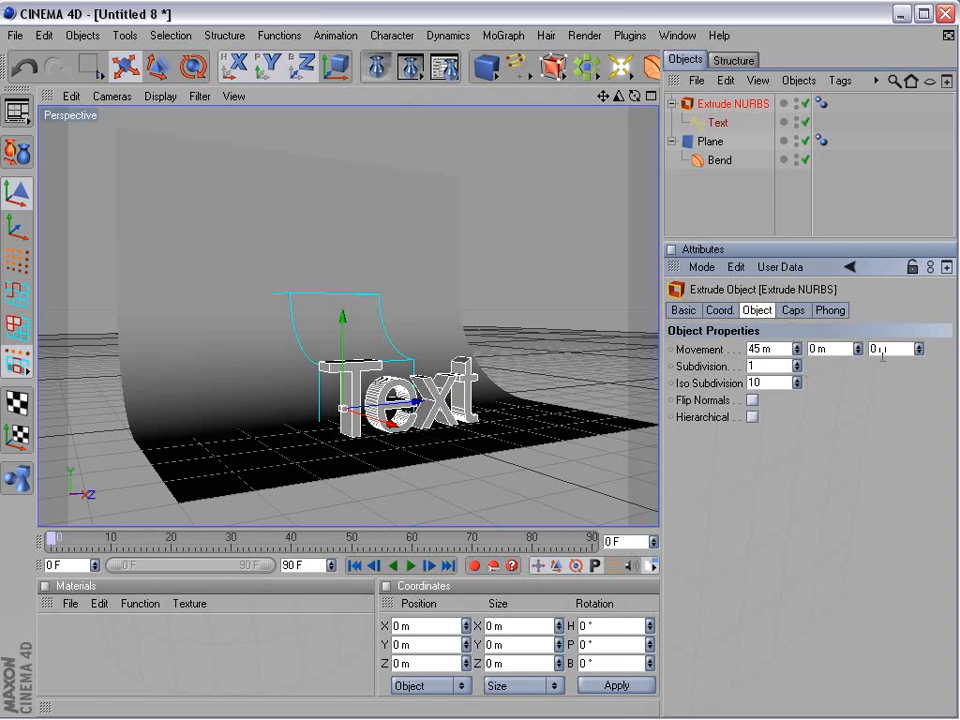
Change the Extrude NURBS end cap to Fillet Cap and check the beveled letter edges.
alt+drag(405, 403, 430, 388)
scroll(432, 404, up, 5)
alt+middle_drag(437, 445, 388, 365)
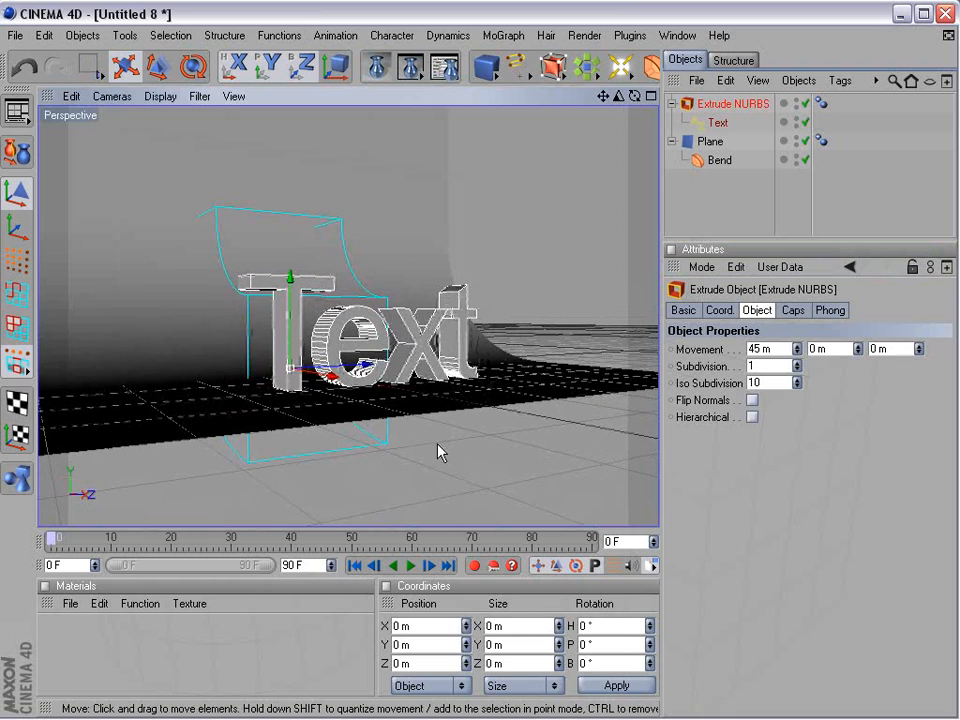
click(793, 312)
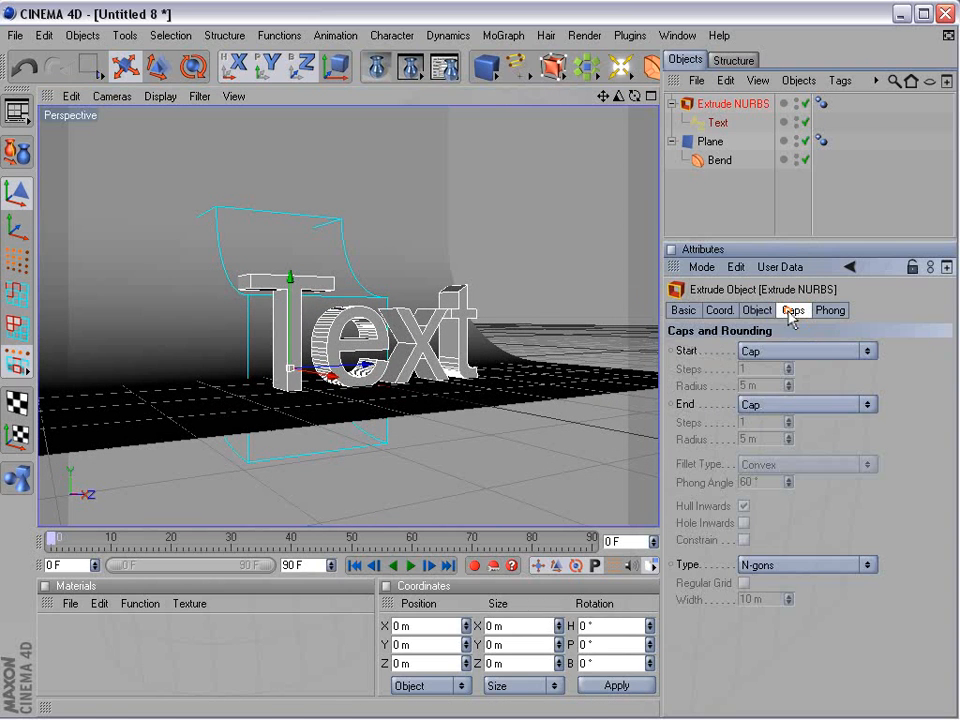
alt+middle_drag(346, 300, 358, 350)
click(776, 405)
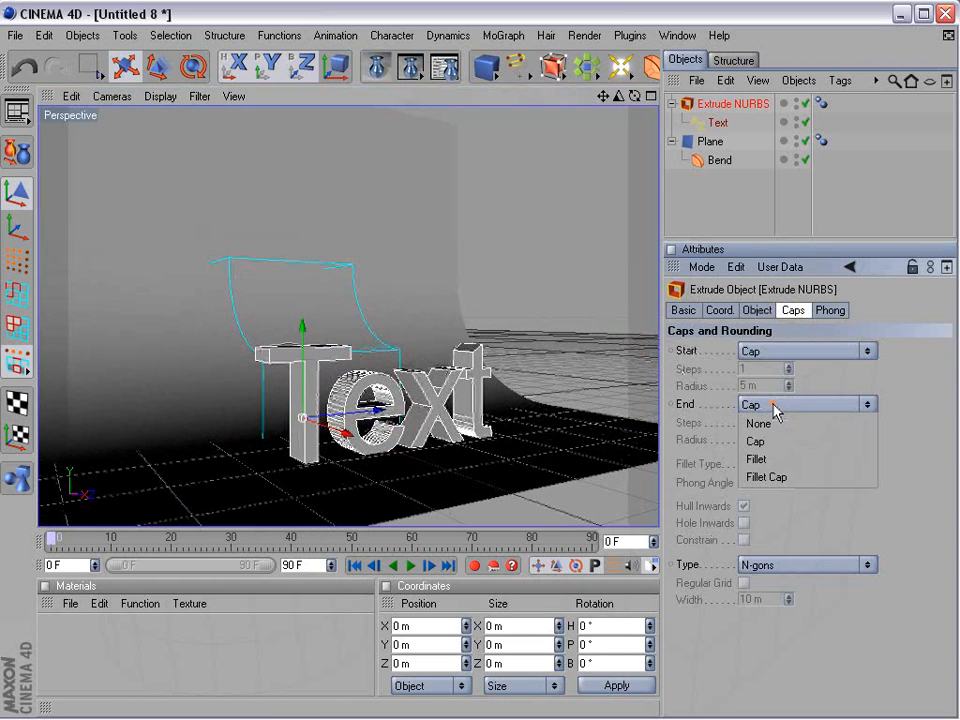
click(781, 480)
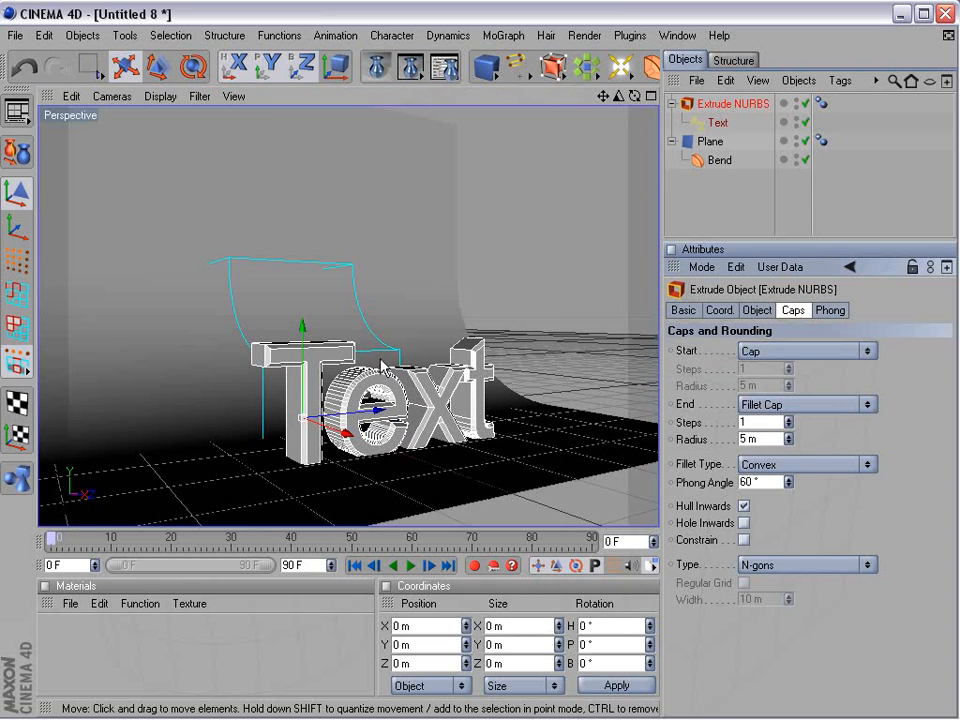
scroll(384, 370, up, 2)
click(722, 207)
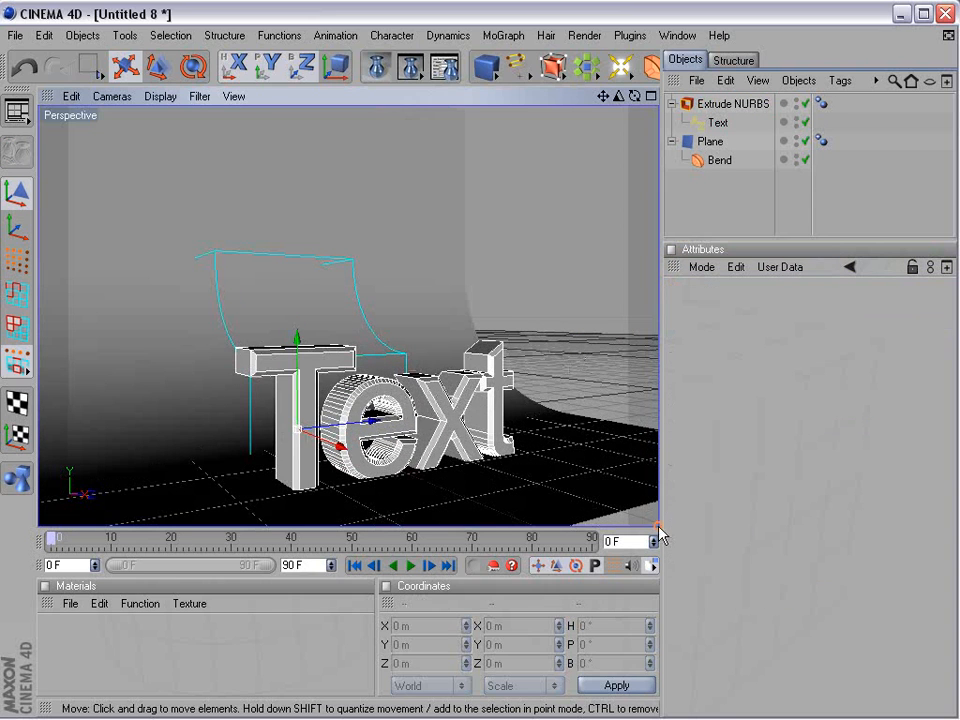
scroll(485, 384, up, 1)
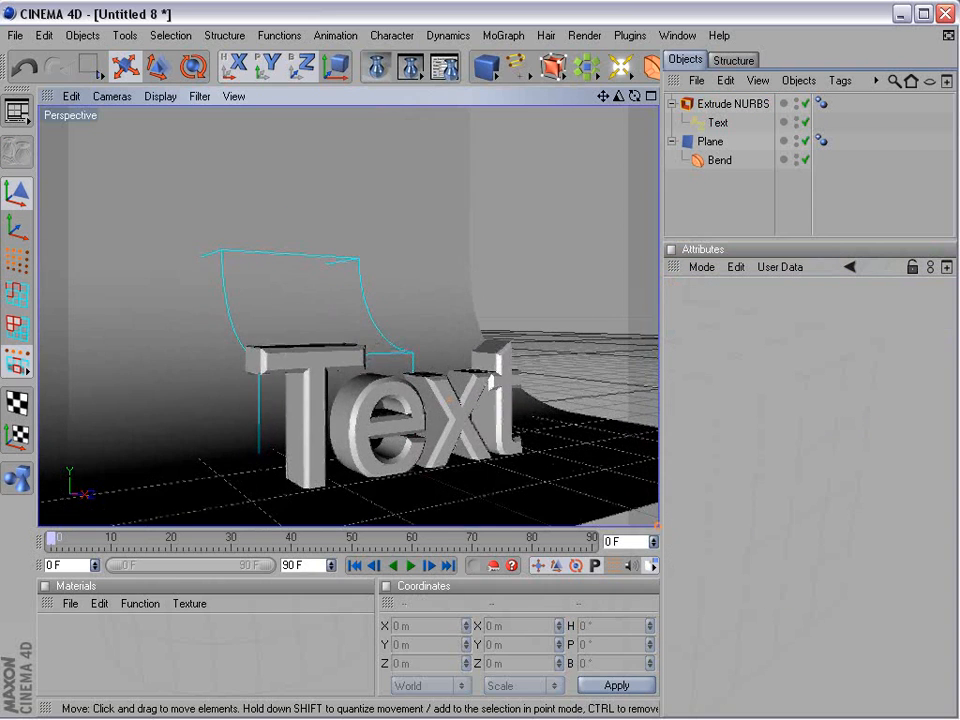
Duplicate the extruded text with its spline and move the copy back to about -28.8 m on X.
click(408, 357)
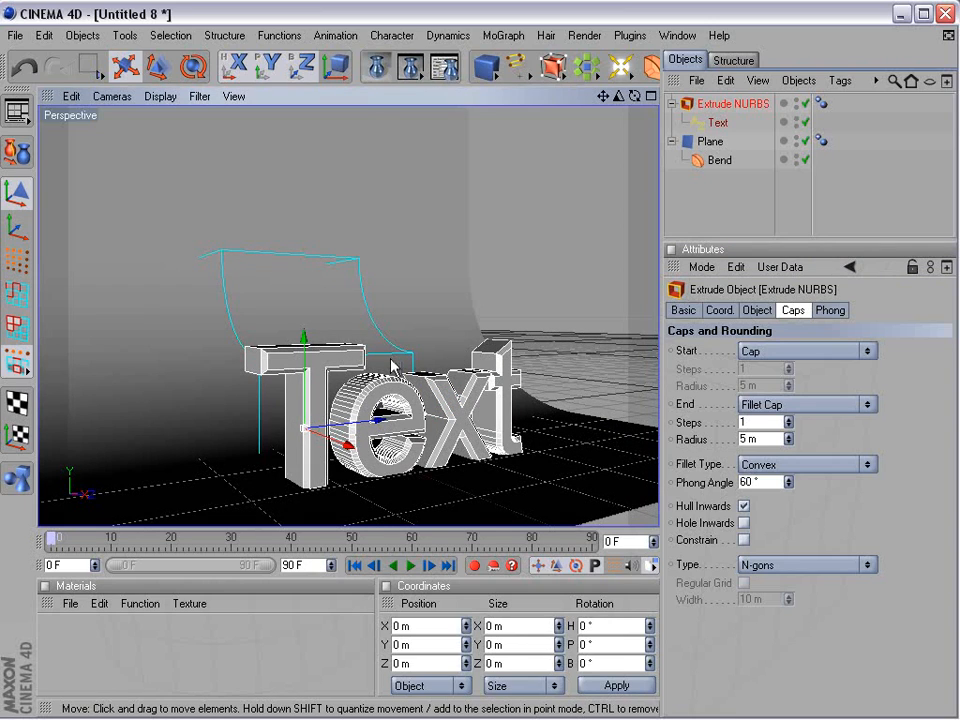
click(725, 80)
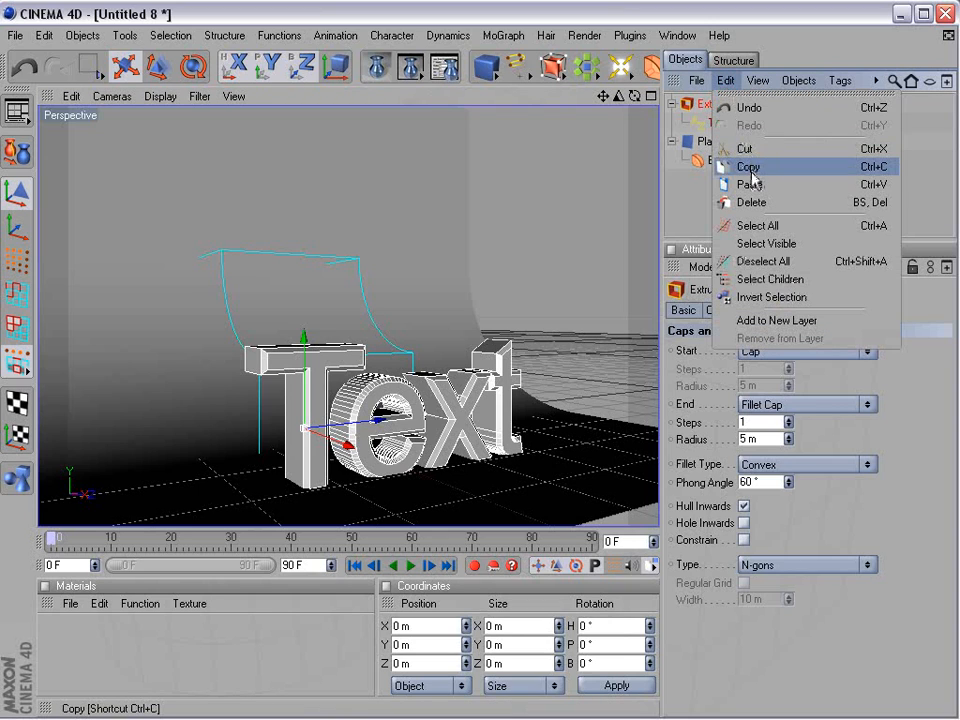
click(751, 168)
click(725, 80)
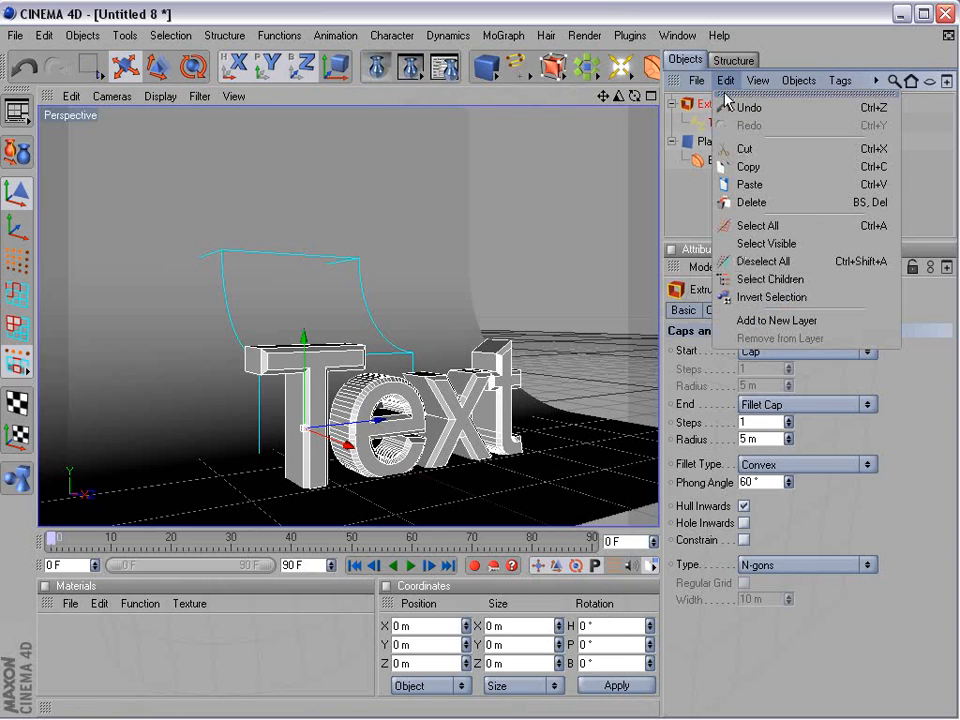
click(747, 184)
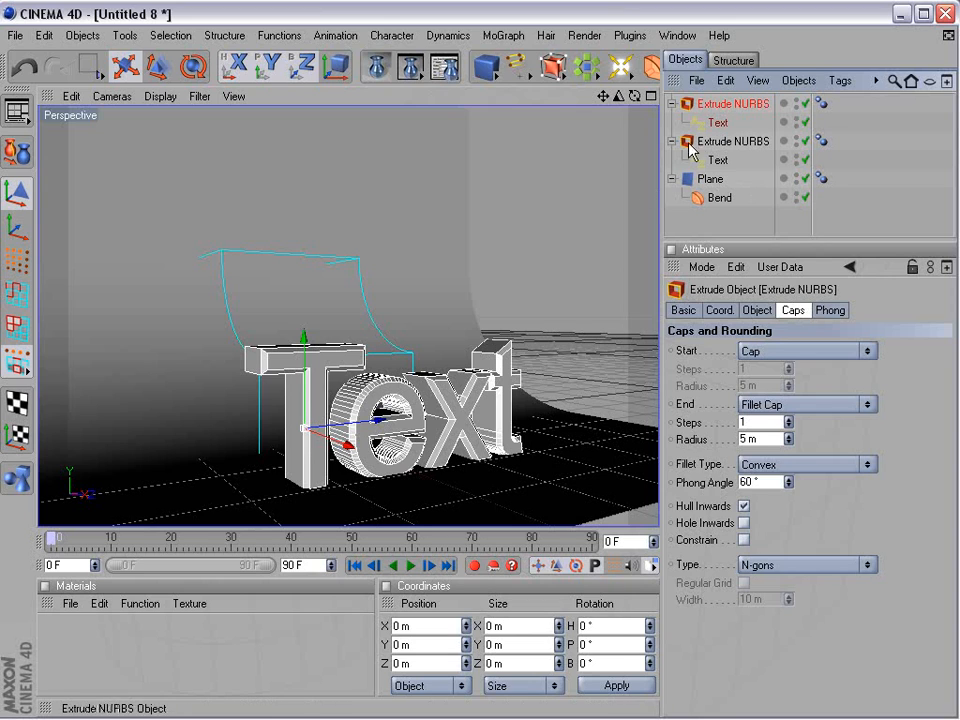
drag(347, 452, 348, 452)
key(ctrl+z)
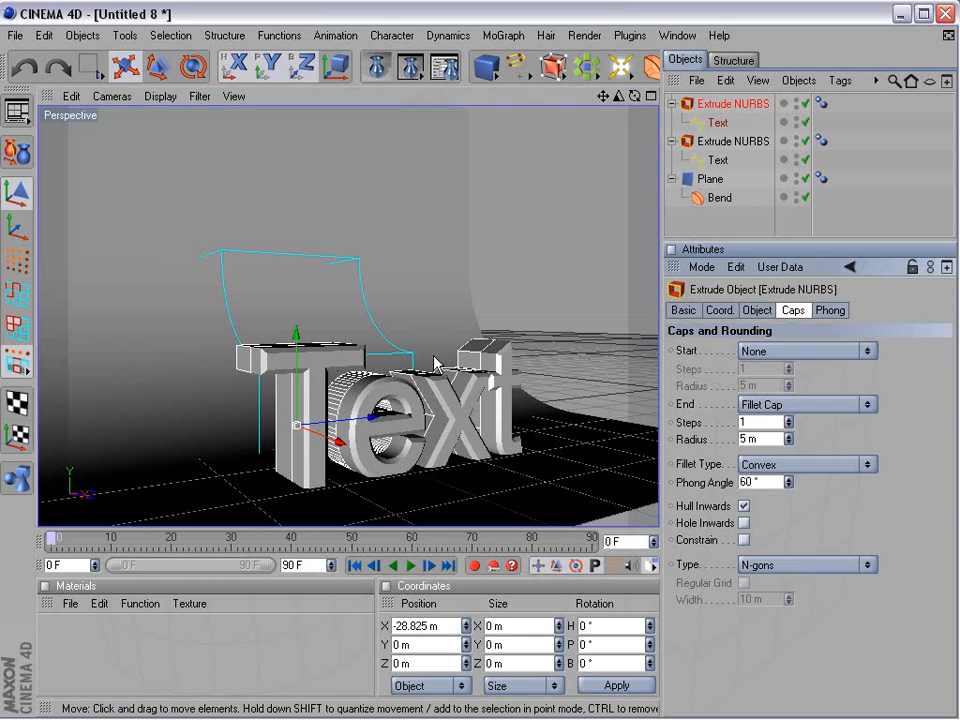
Set the copied Extrude NURBS start cap to Fillet Cap and its end cap to None.
click(790, 351)
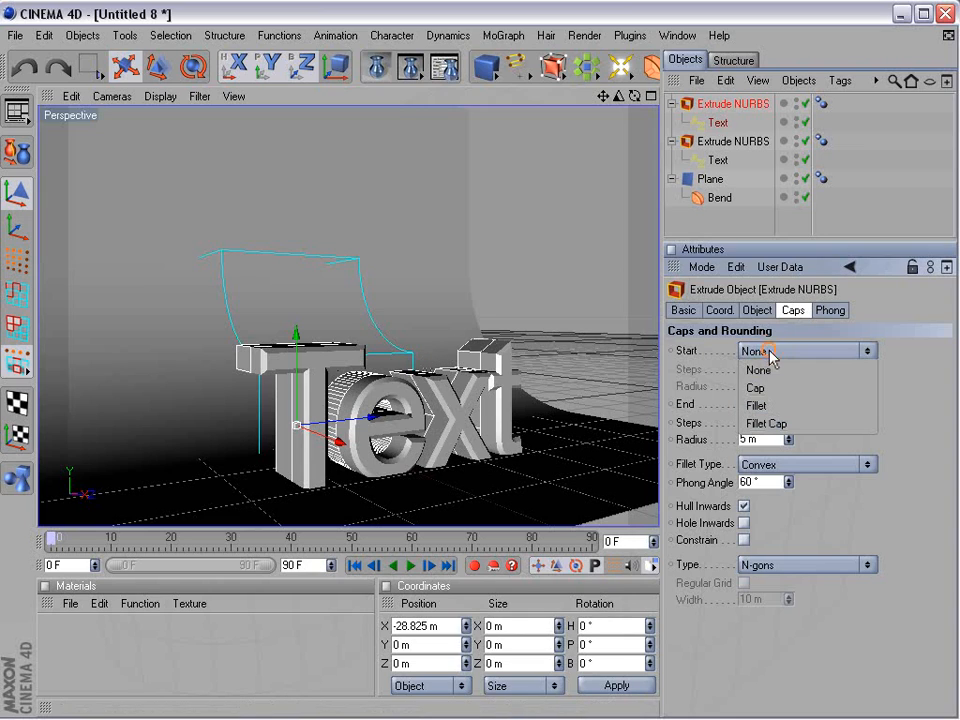
click(783, 420)
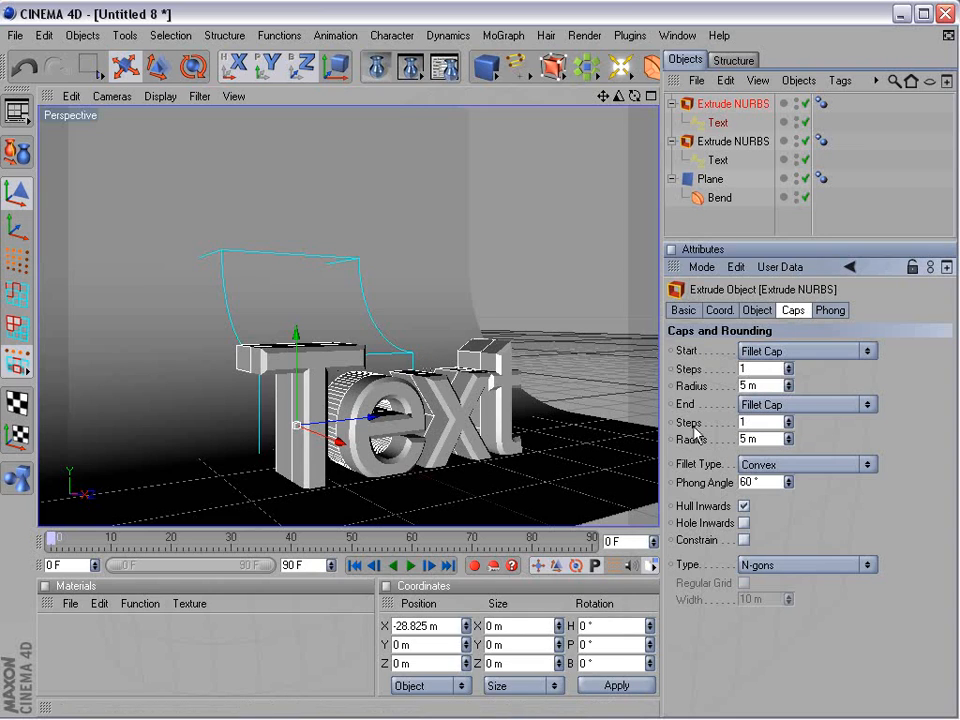
click(760, 404)
click(770, 422)
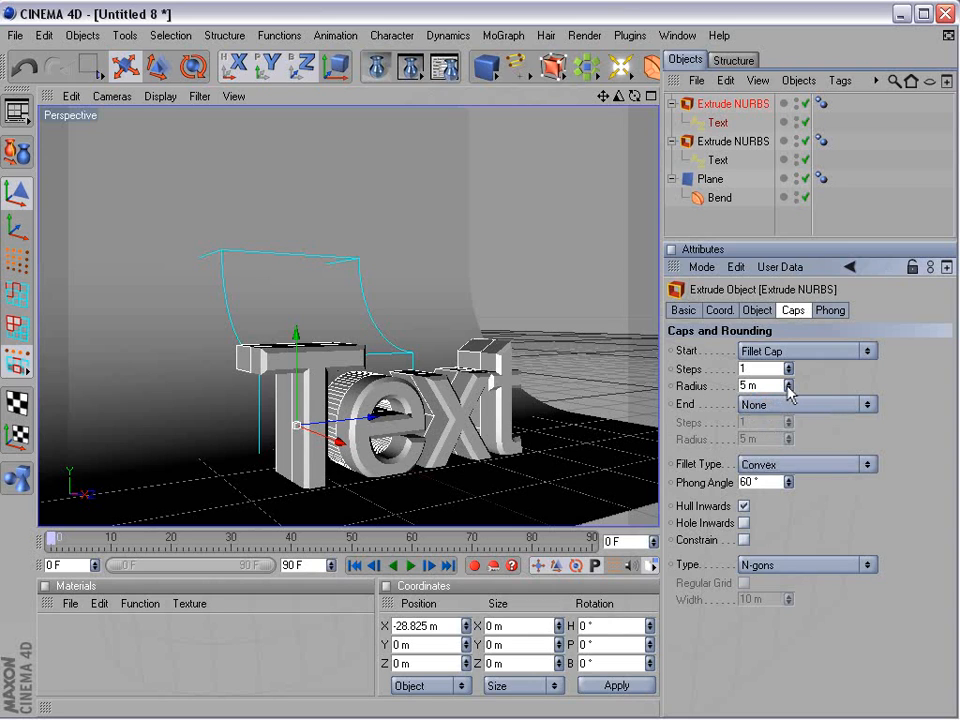
Set the copied Extrude NURBS start fillet radius to 15 m and its end cap to Cap.
drag(788, 385, 788, 374)
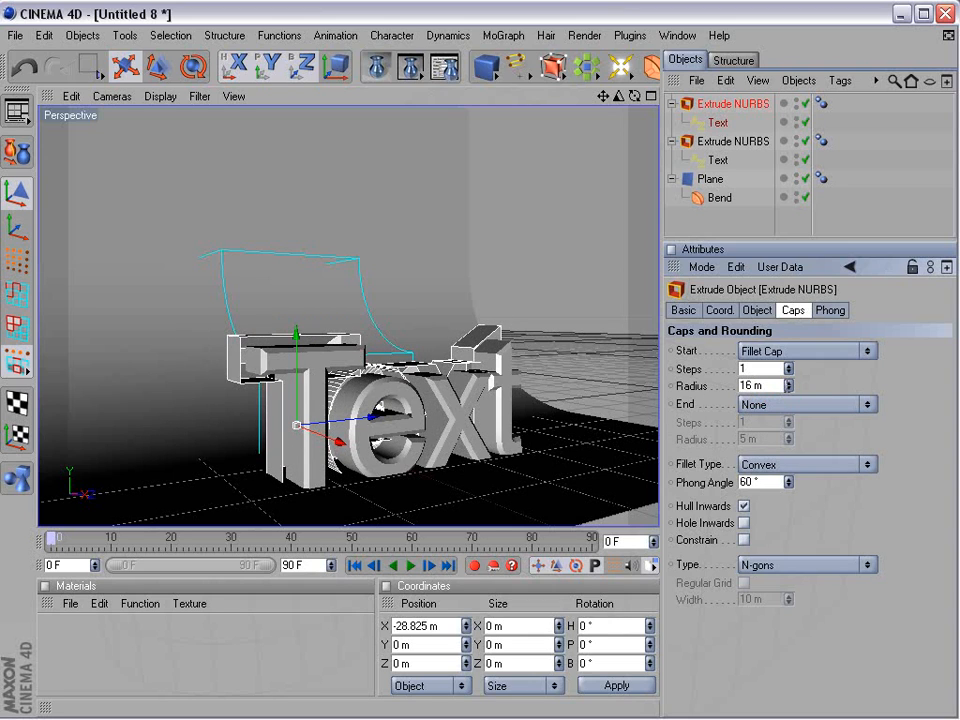
click(742, 406)
click(758, 441)
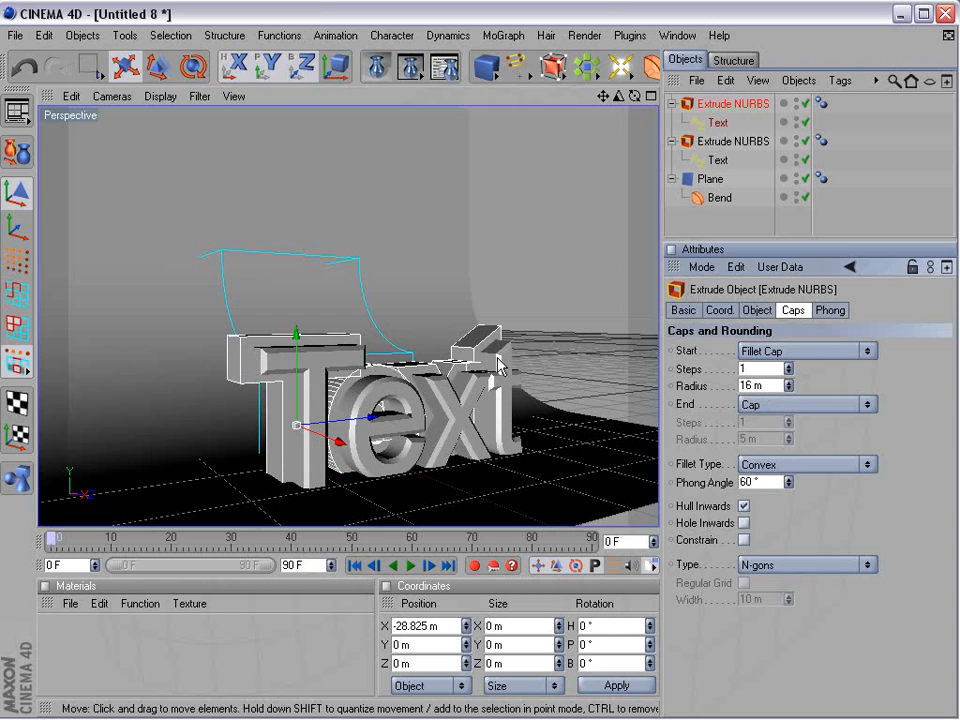
alt+drag(341, 390, 278, 391)
click(788, 389)
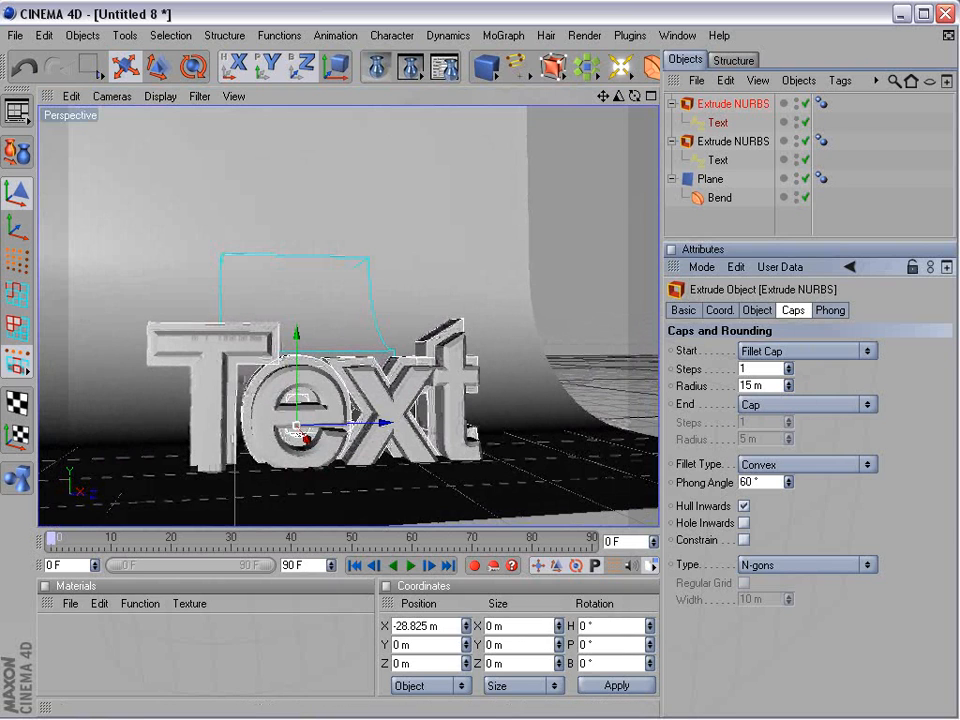
click(587, 326)
alt+drag(285, 452, 390, 450)
alt+drag(222, 437, 204, 437)
Rectangle-select both Extrude NURBS objects in the front view and raise them to about 18.4 m on Y so they rest on the plane.
middle_click(204, 437)
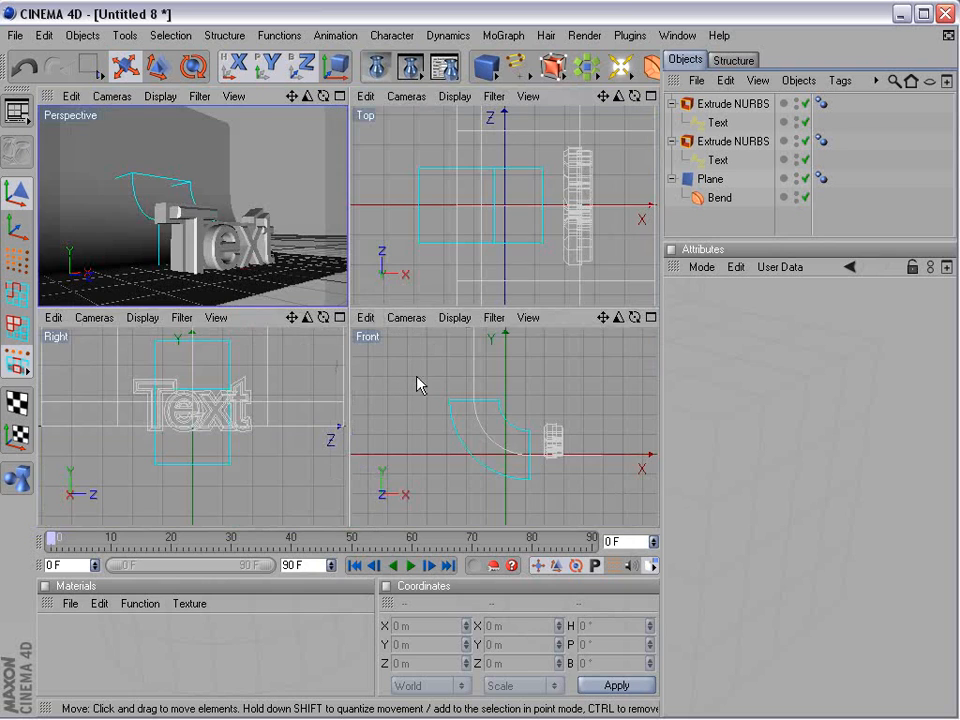
middle_click(540, 451)
alt+middle_drag(586, 459, 501, 429)
scroll(463, 395, up, 3)
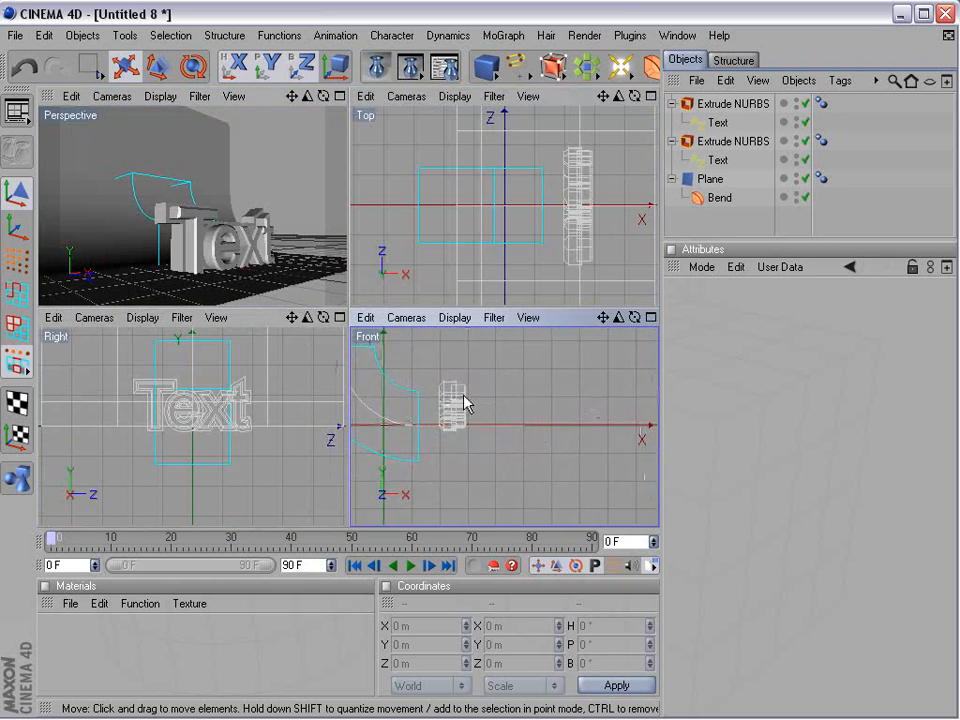
mouse_move(403, 420)
alt+middle_down()
mouse_move(427, 459)
mouse_move(412, 436)
alt+middle_up()
scroll(436, 424, up, 3)
right_click(400, 347)
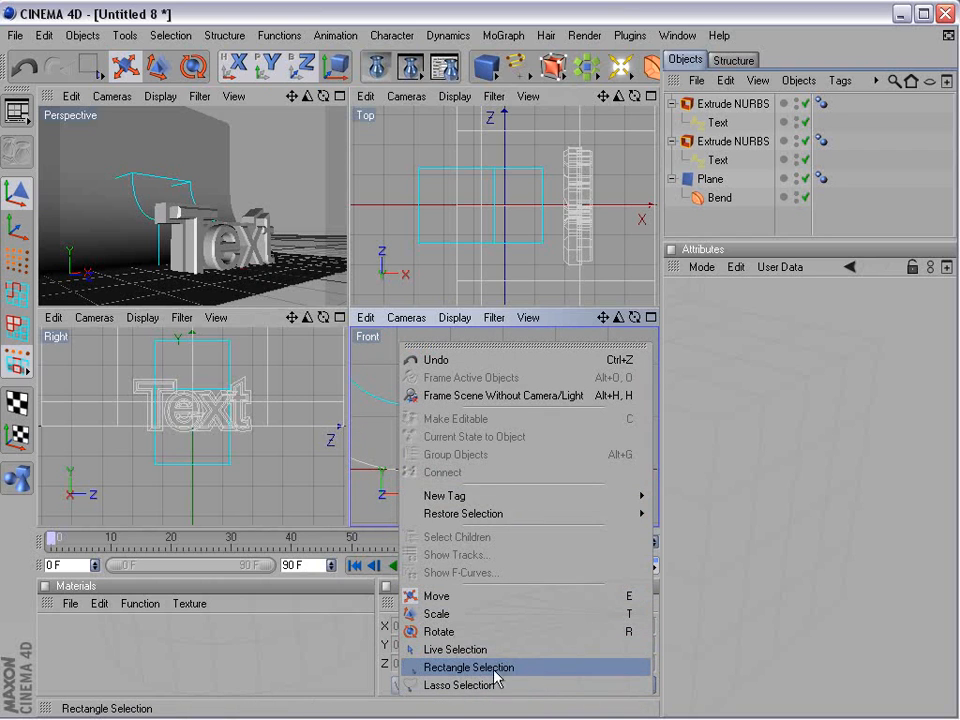
click(460, 668)
drag(549, 386, 418, 455)
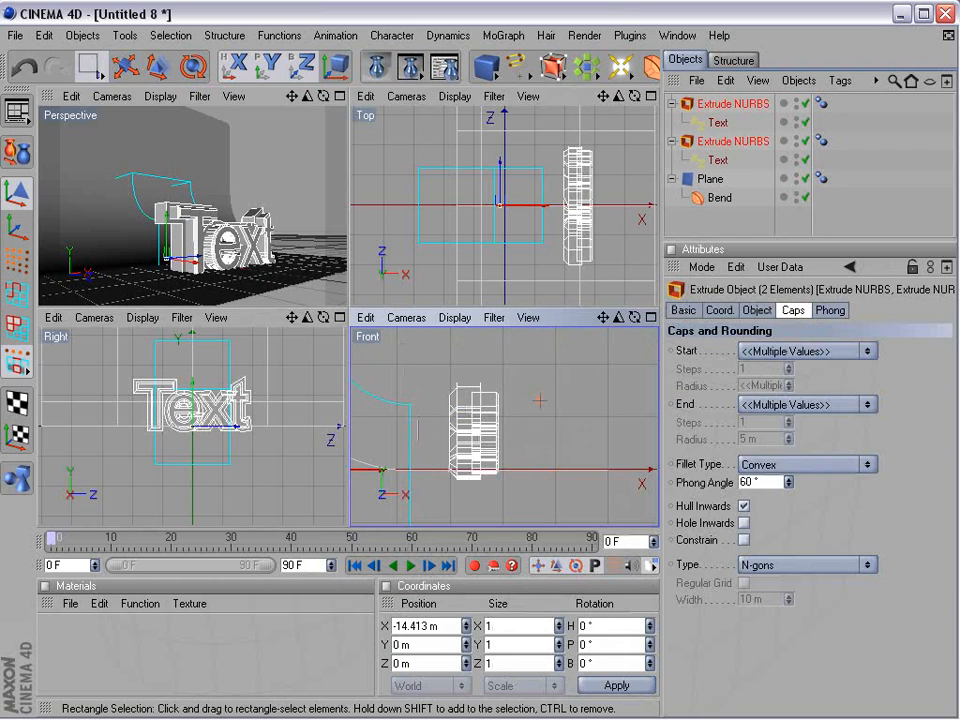
click(127, 67)
alt+middle_drag(429, 451, 512, 449)
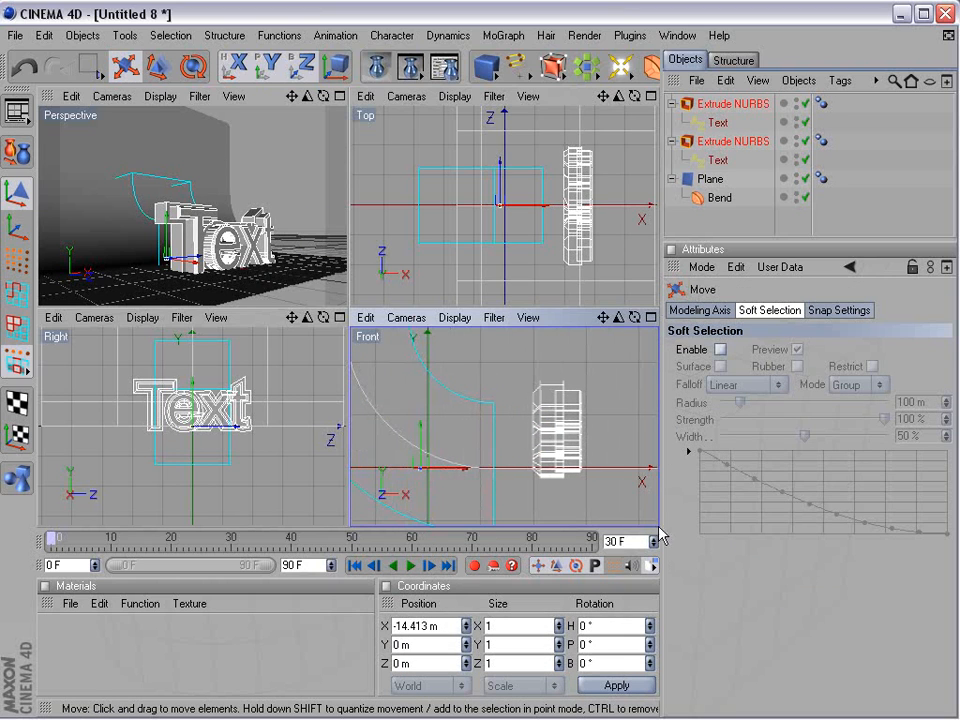
drag(422, 450, 420, 473)
alt+middle_drag(534, 446, 499, 424)
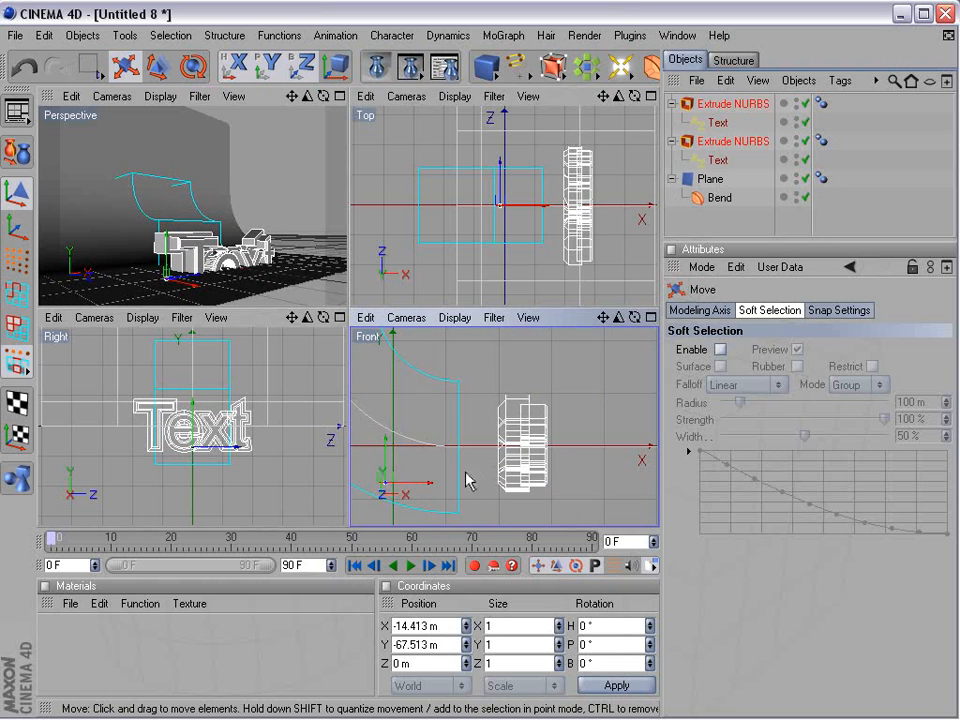
scroll(490, 454, up, 2)
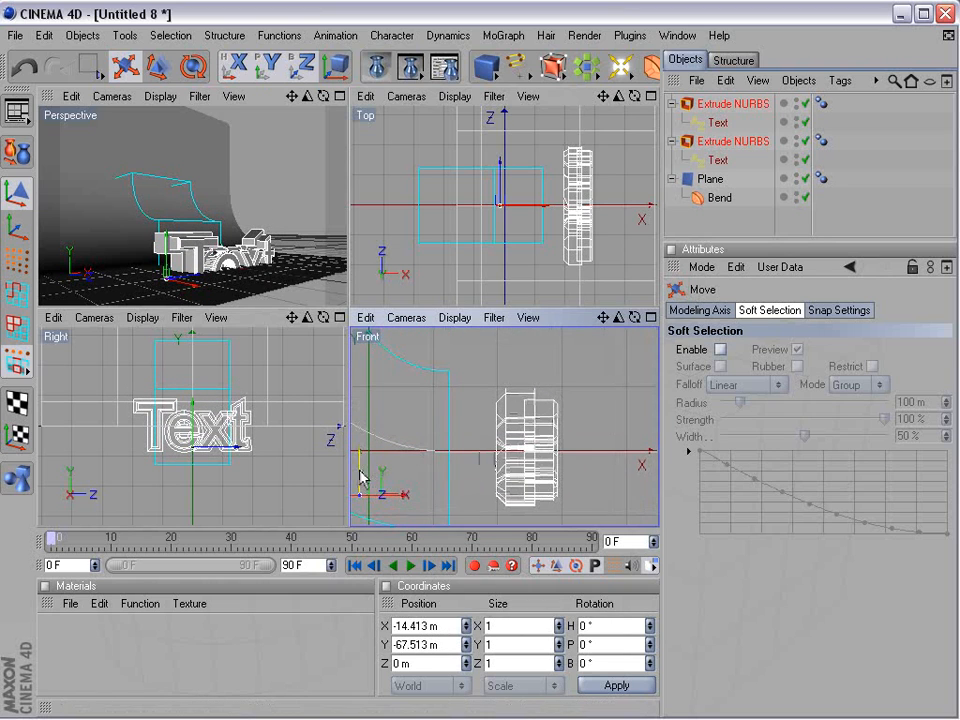
drag(360, 470, 360, 413)
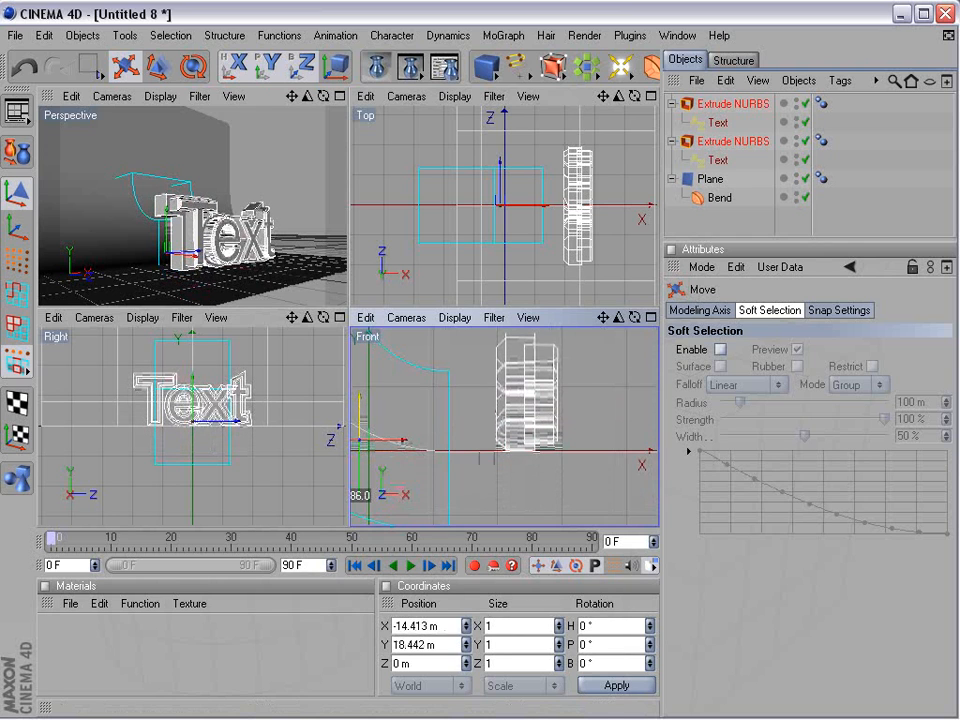
click(551, 508)
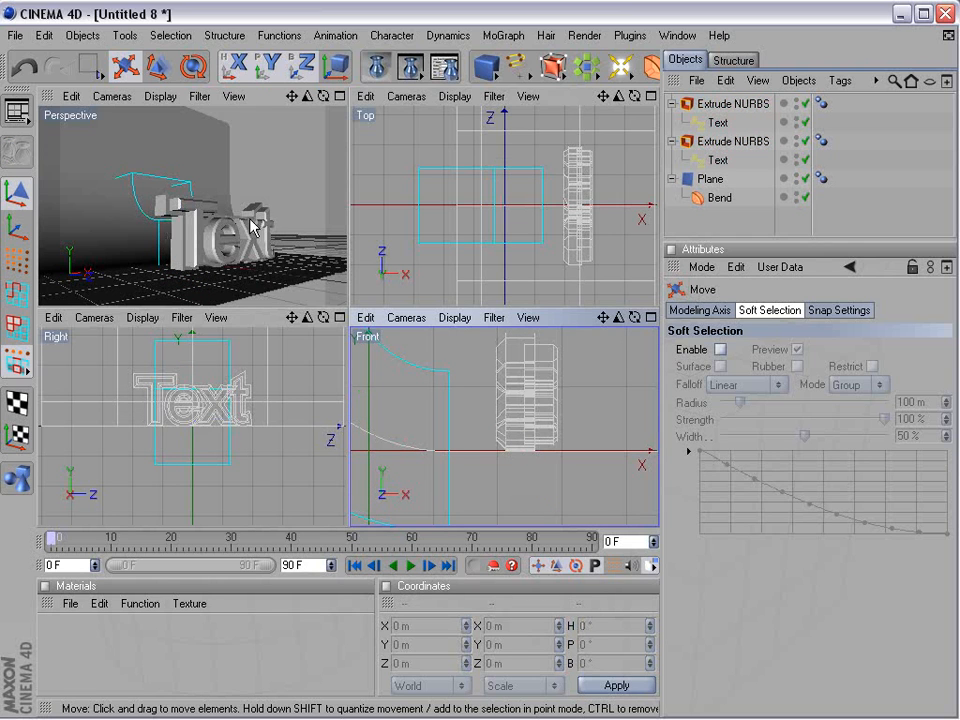
Enlarge the backdrop plane to 1990 m wide and 1792 m high.
click(289, 164)
middle_click(285, 202)
alt+drag(285, 202, 245, 206)
scroll(481, 420, down, 4)
click(358, 255)
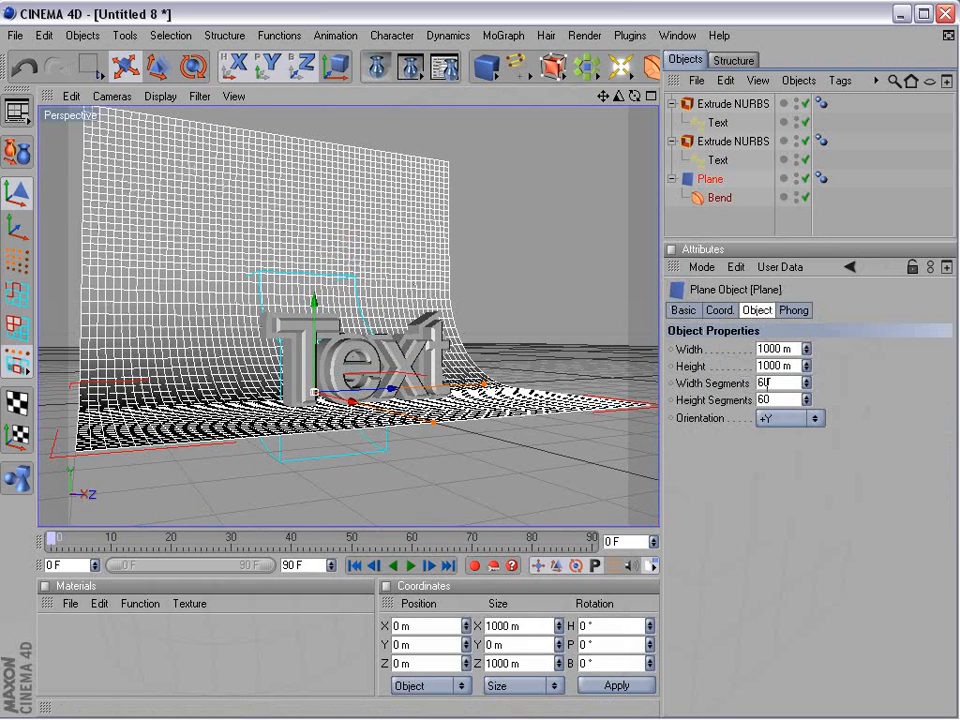
drag(806, 349, 866, 349)
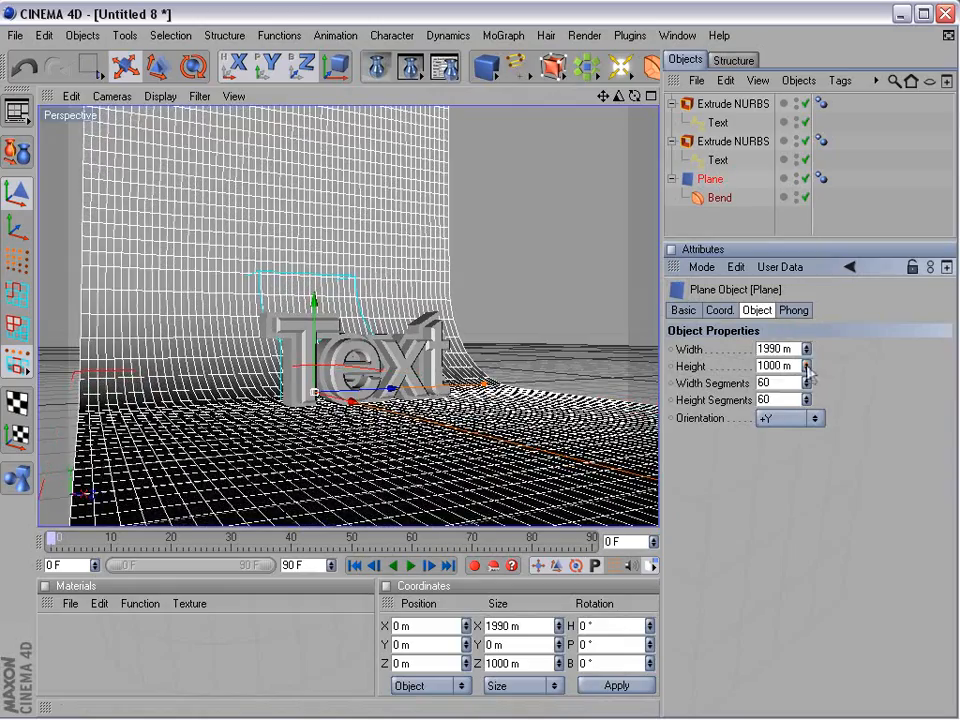
drag(806, 366, 855, 366)
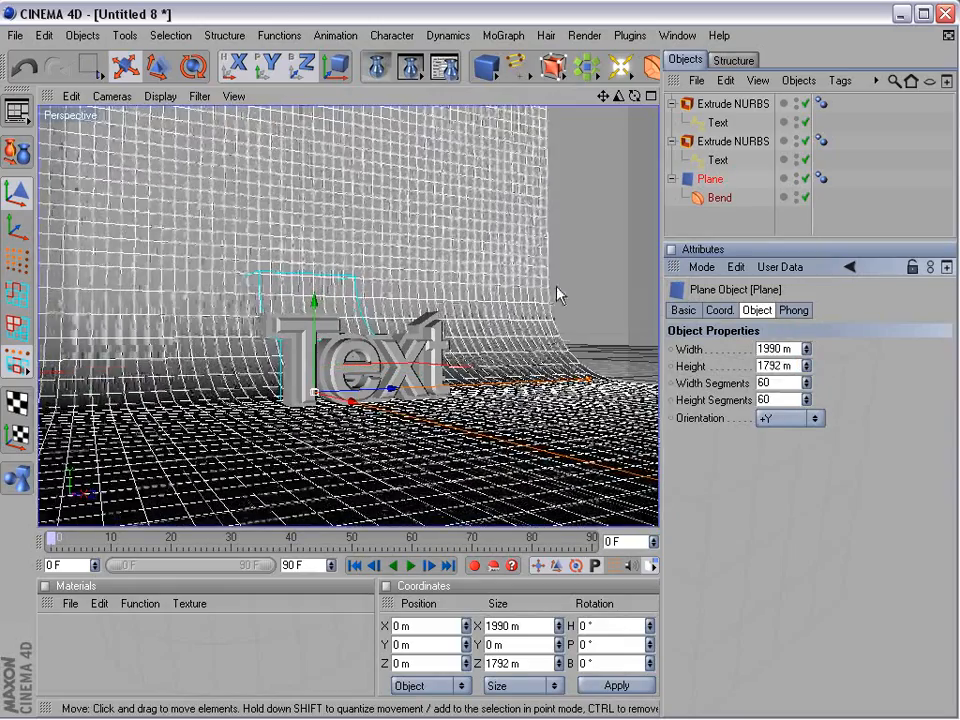
click(557, 288)
Shift the backdrop plane to about 360 m on Z and test-render the perspective view.
alt+drag(358, 422, 292, 430)
alt+right_drag(381, 370, 430, 370)
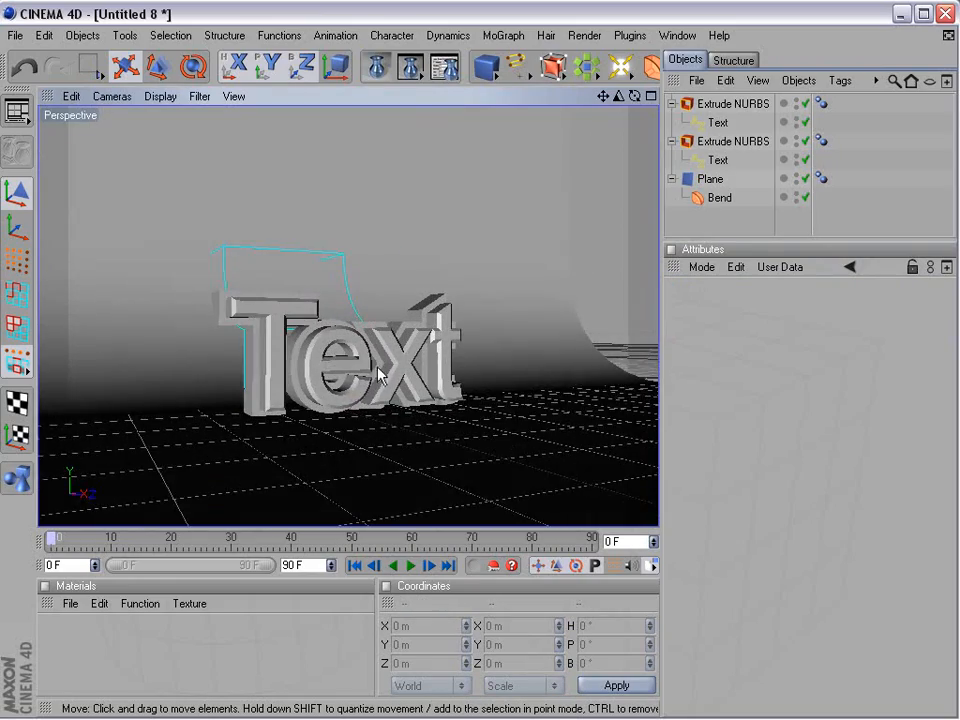
alt+drag(381, 370, 526, 385)
click(504, 335)
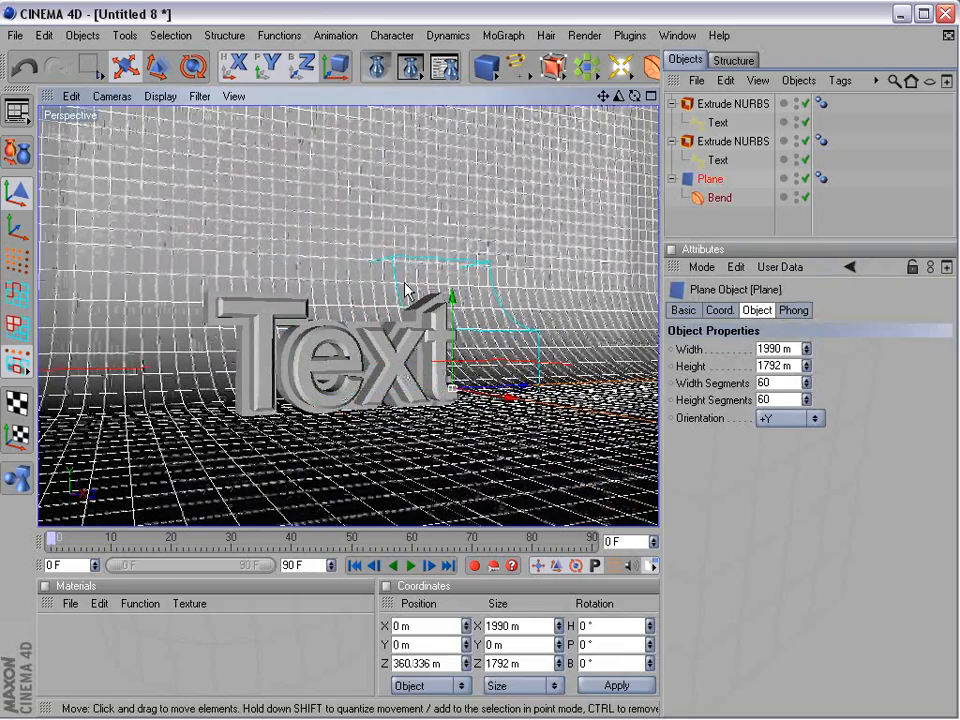
middle_click(433, 317)
alt+right_drag(421, 226, 421, 227)
click(421, 233)
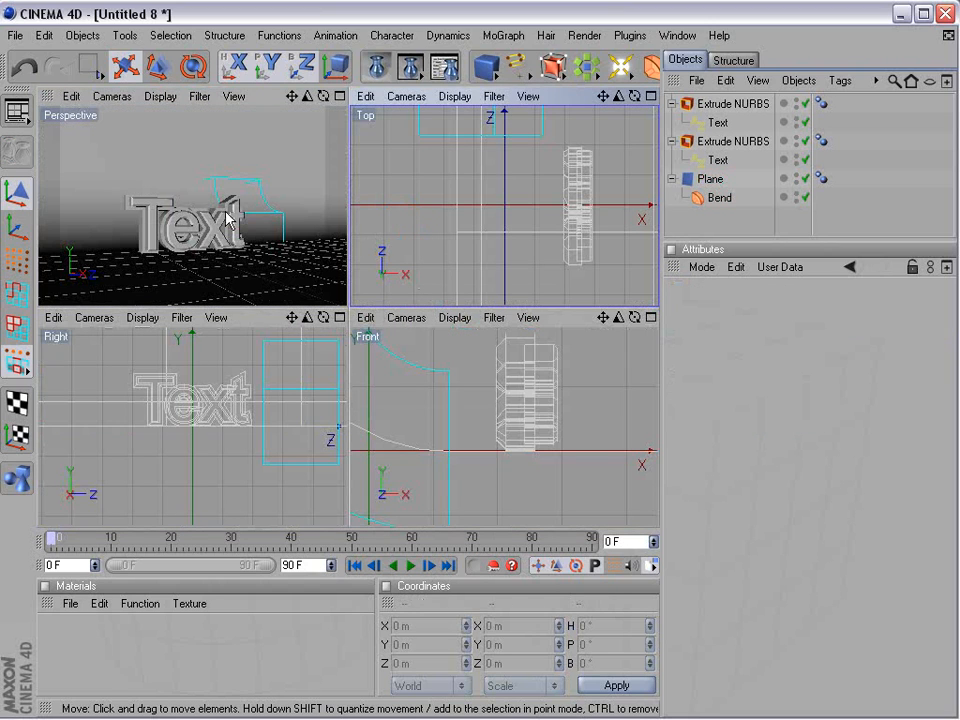
middle_click(190, 229)
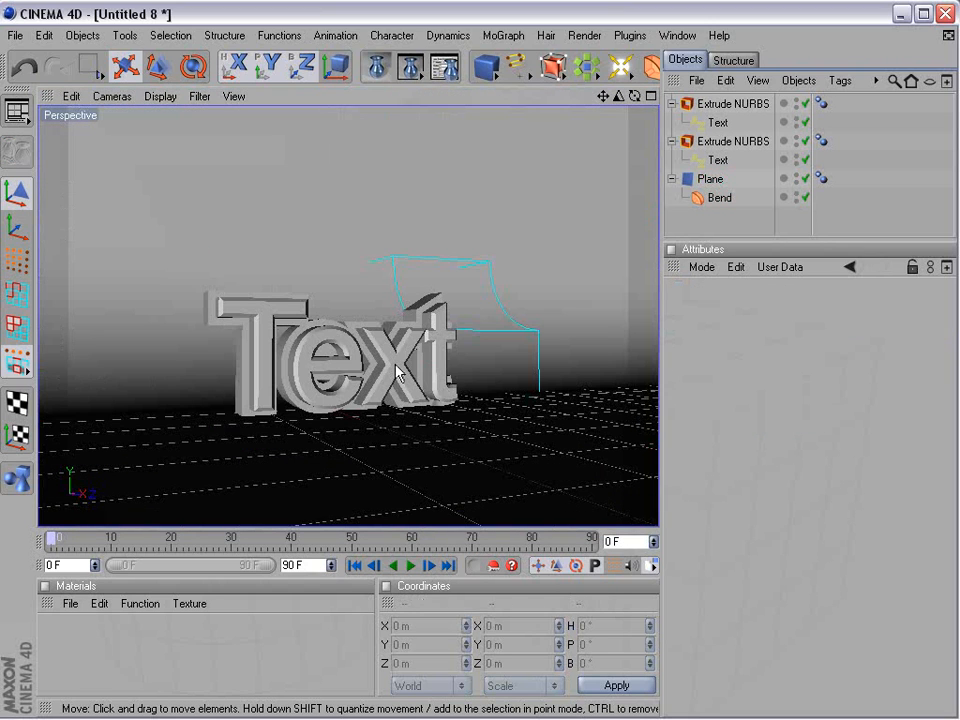
click(410, 68)
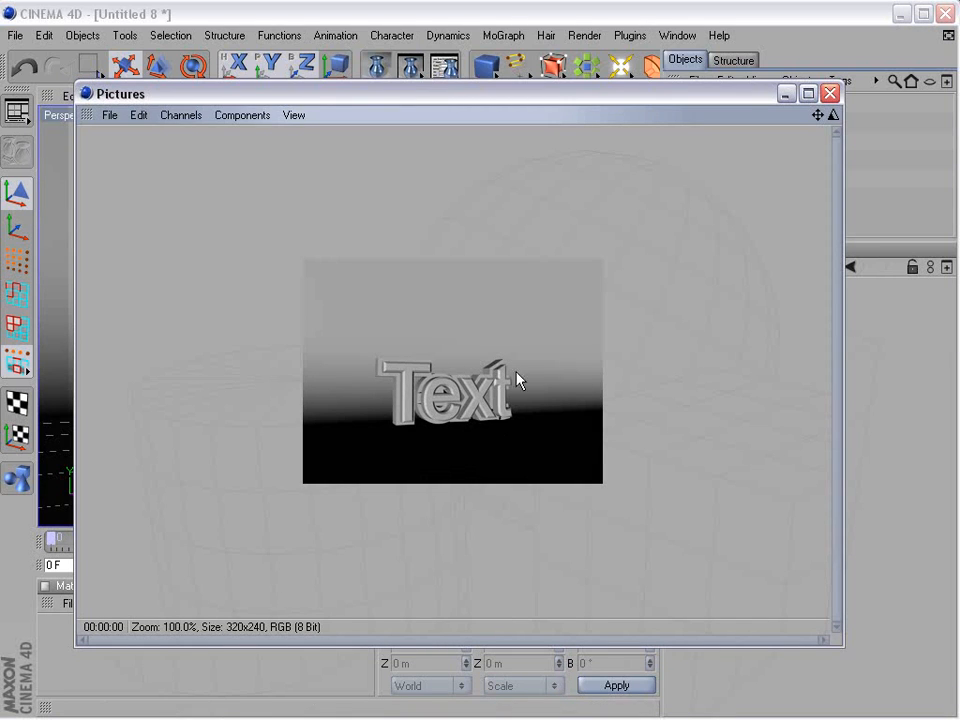
click(830, 93)
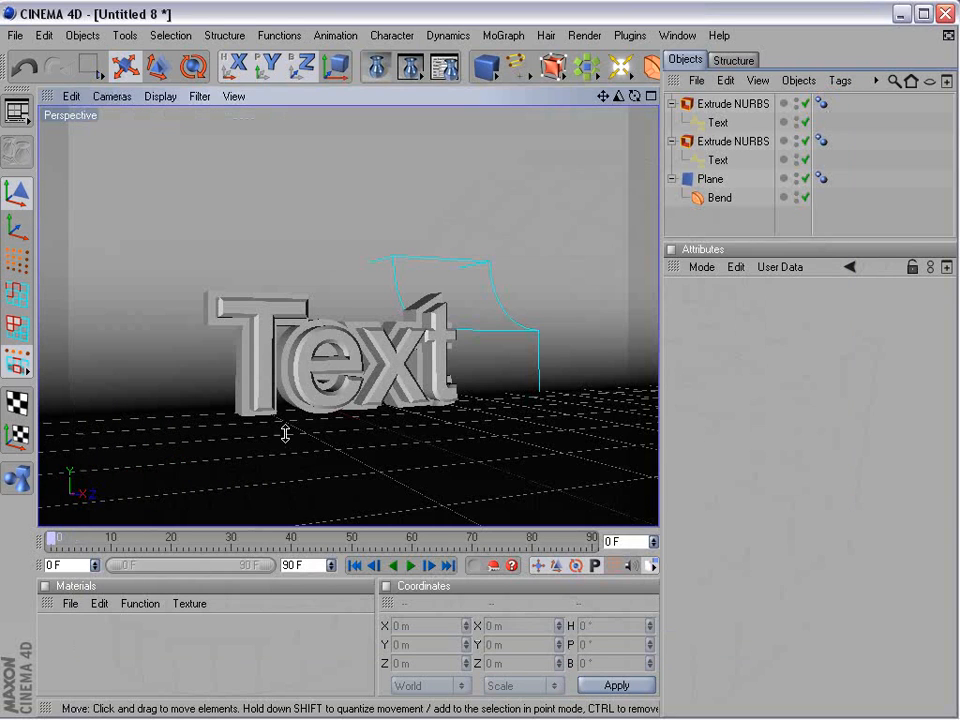
Create a new material and enable its Reflection channel in the Material Editor.
click(71, 605)
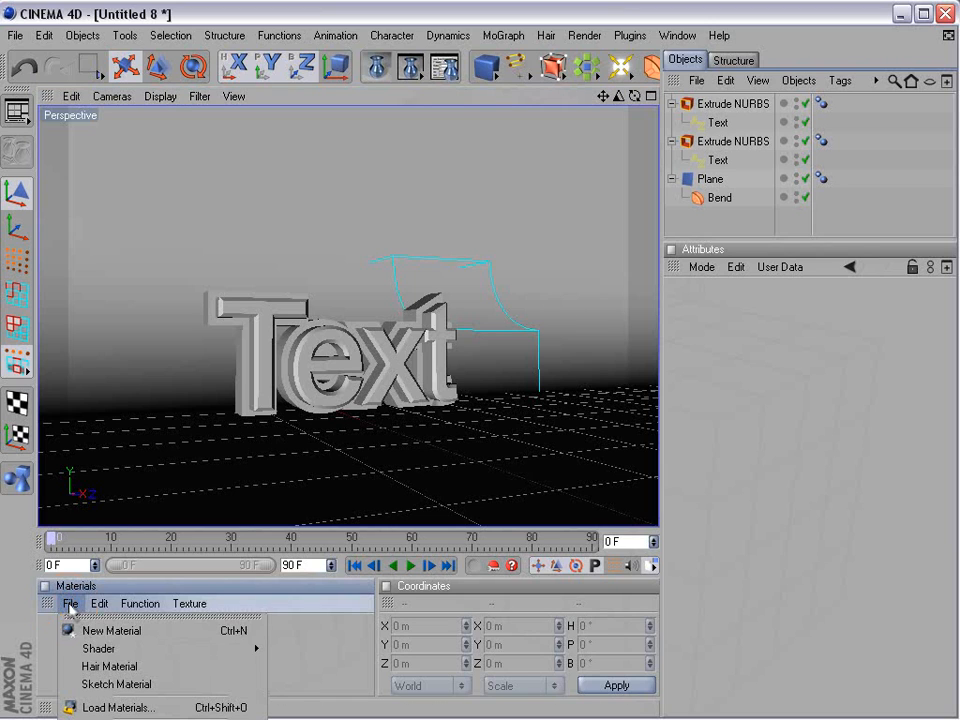
click(178, 631)
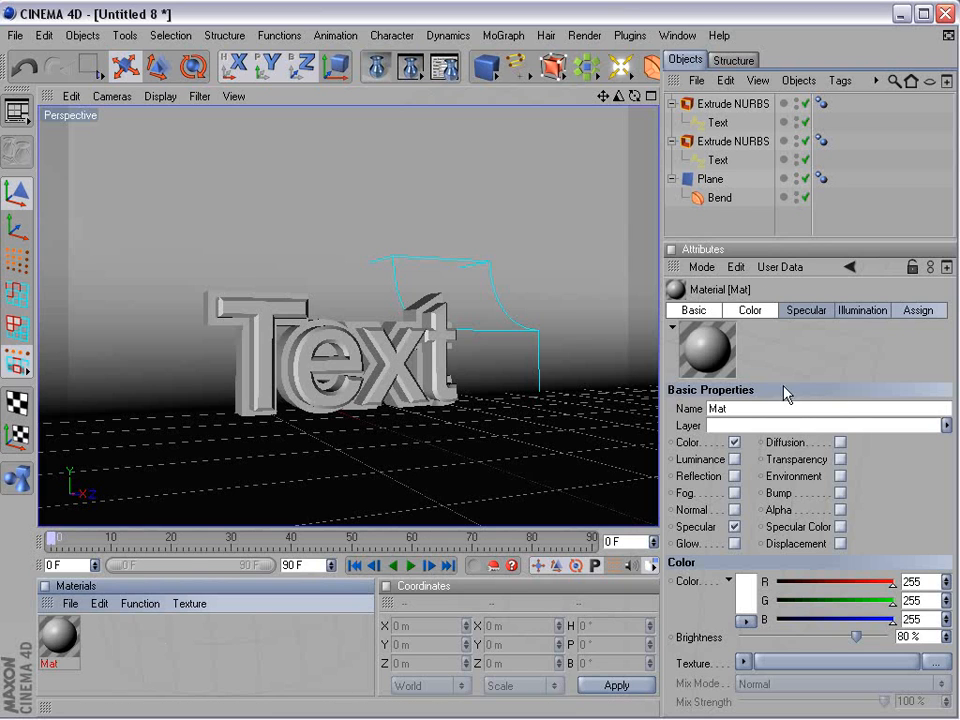
double_click(62, 636)
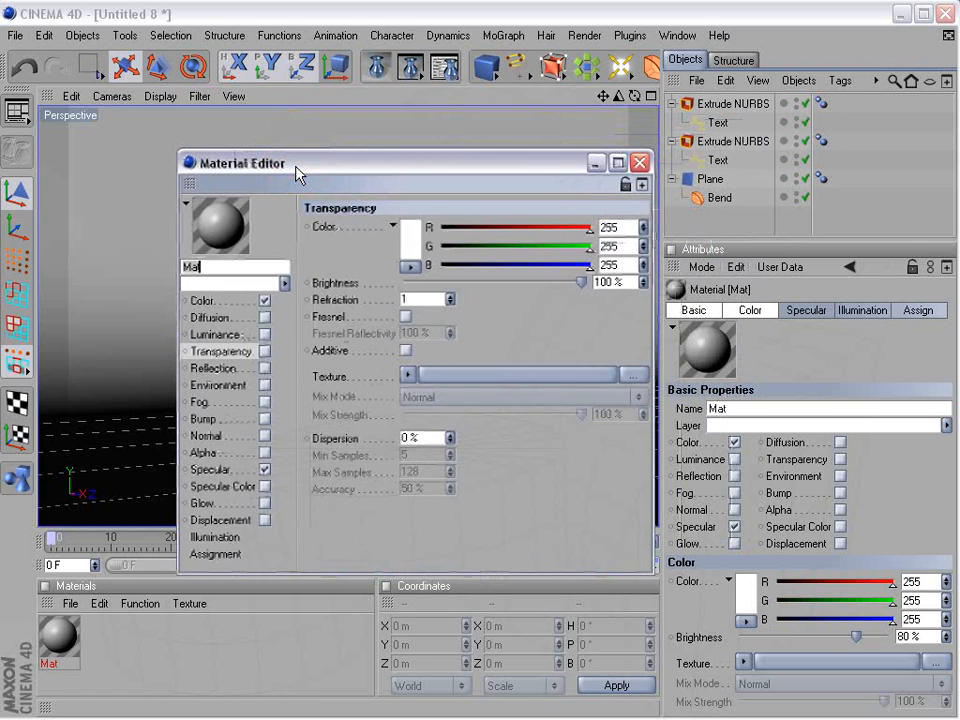
drag(296, 174, 318, 206)
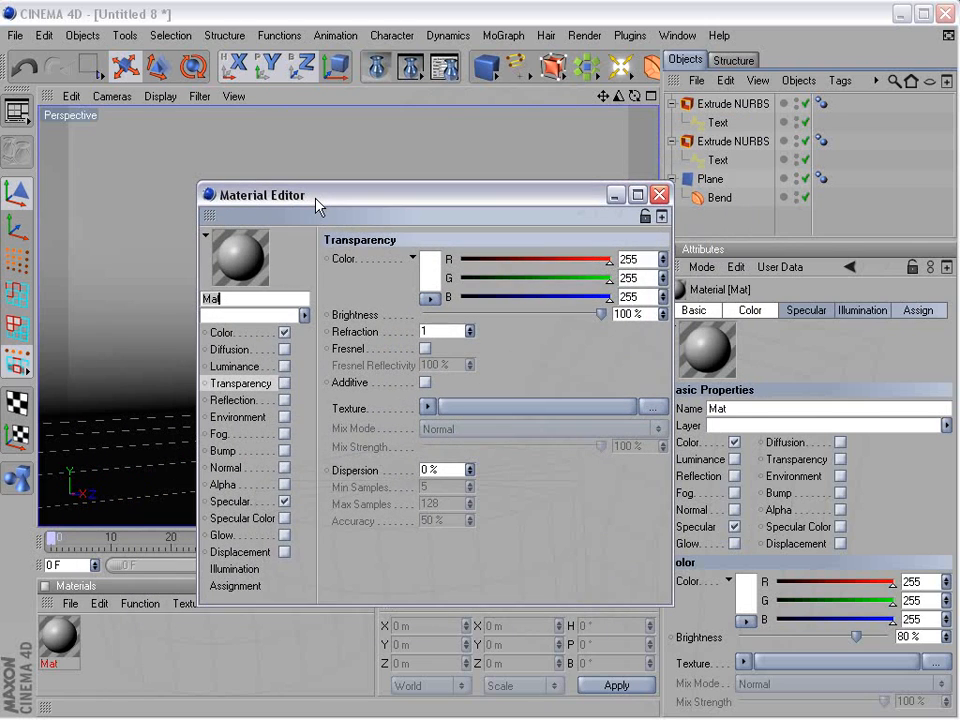
drag(318, 206, 392, 171)
click(300, 367)
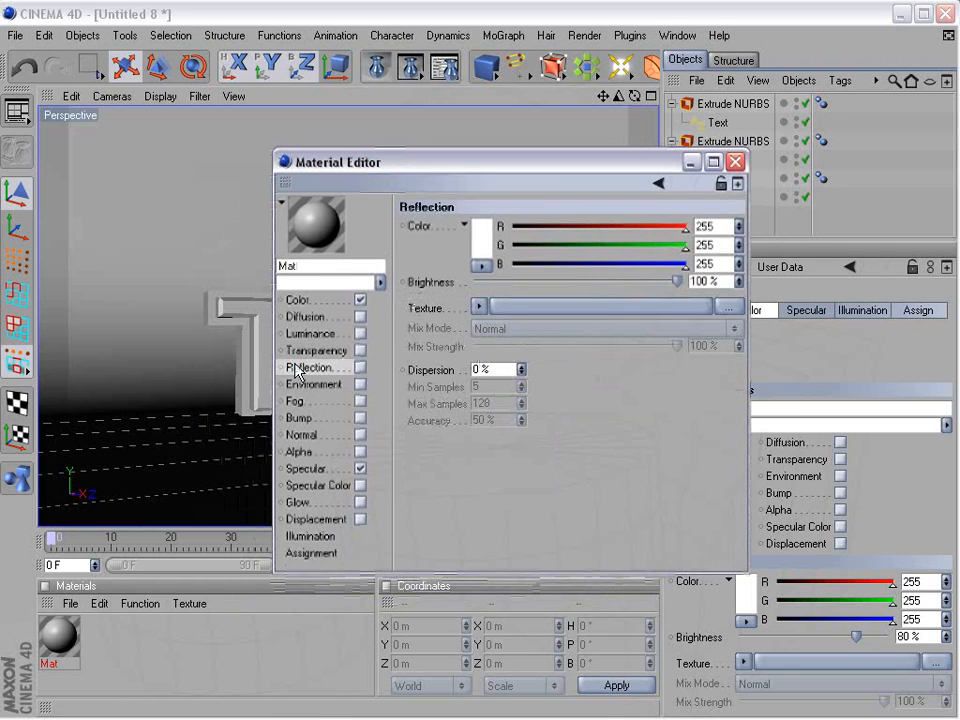
click(360, 368)
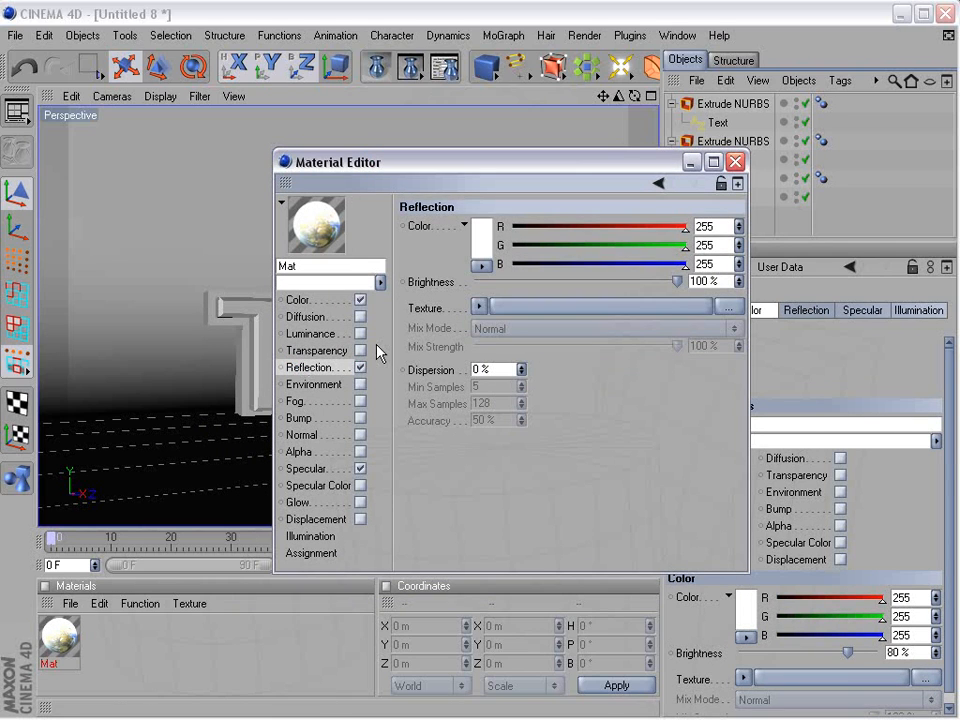
Load HDR001_500x500.hdr as the reflection texture and lower its mix strength to about 51 %.
click(729, 308)
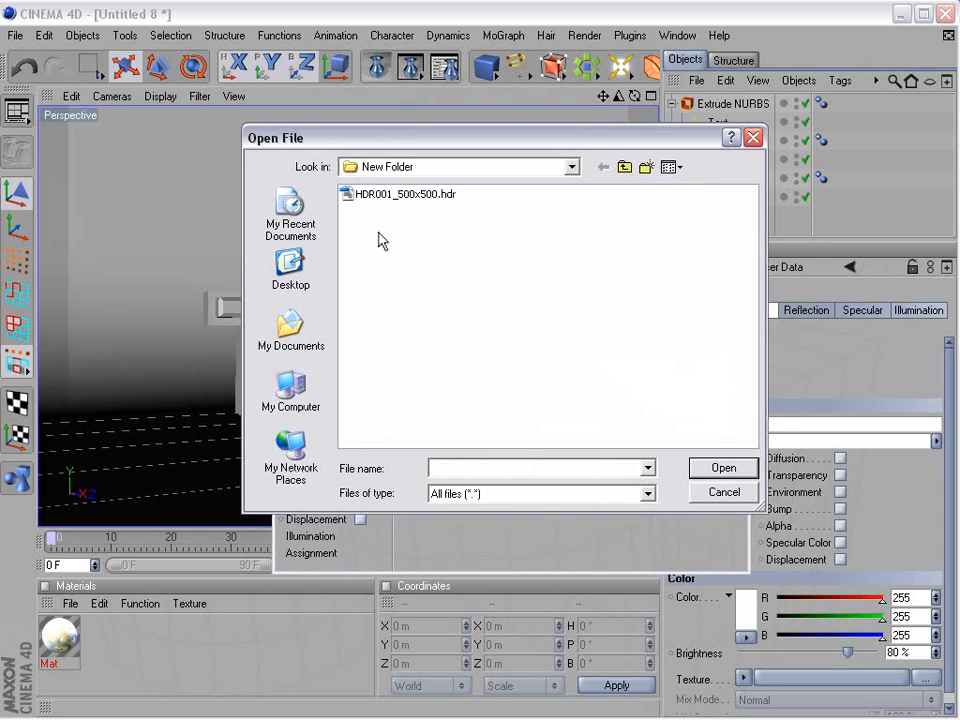
drag(388, 137, 376, 179)
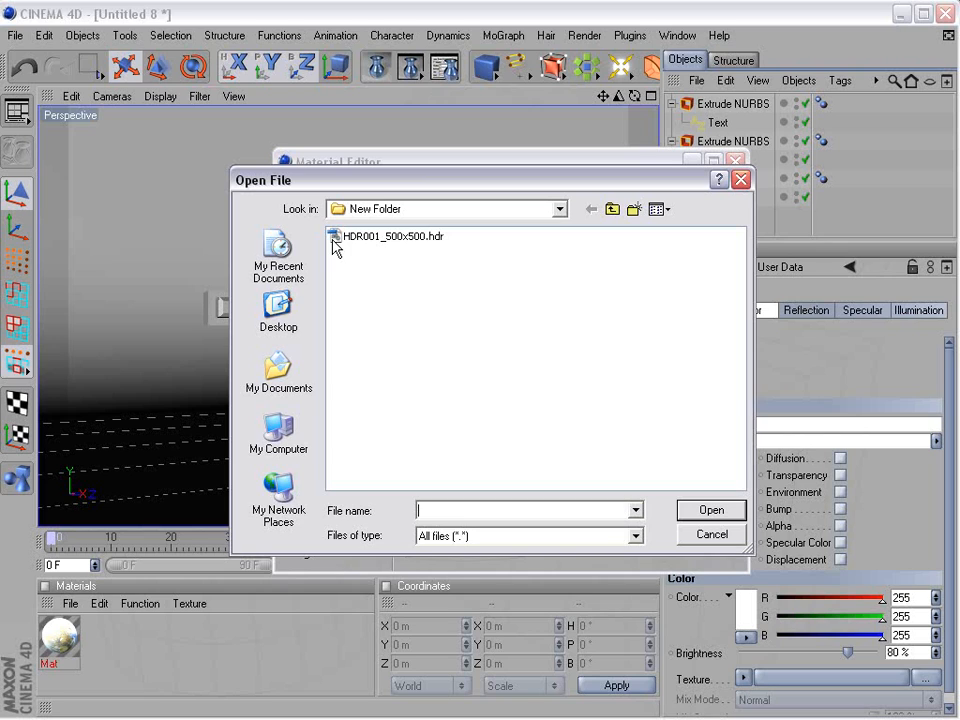
click(347, 240)
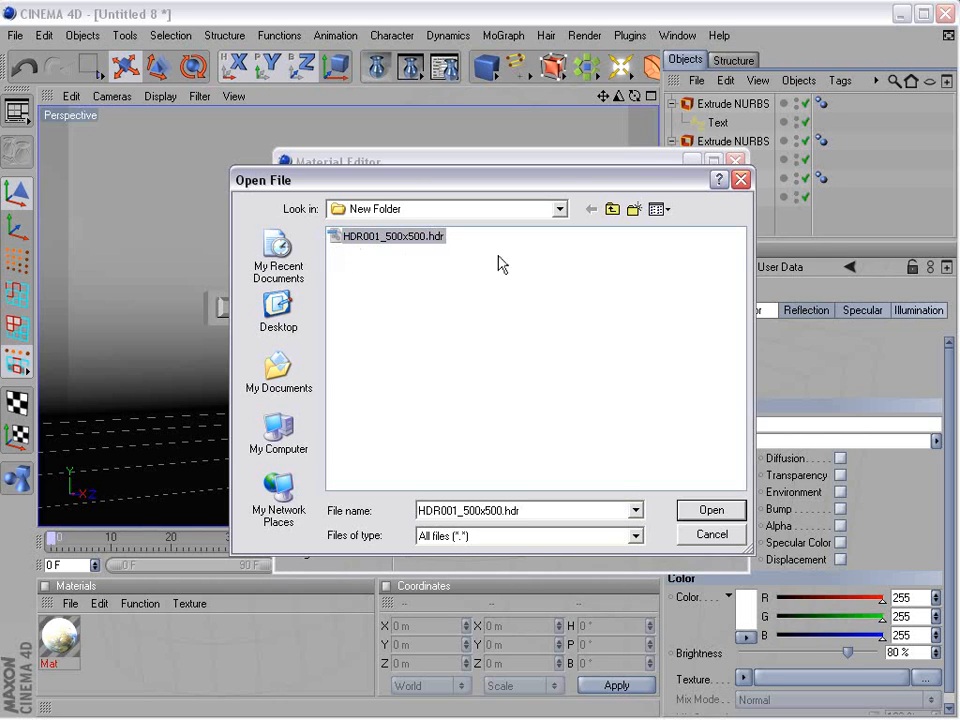
click(705, 512)
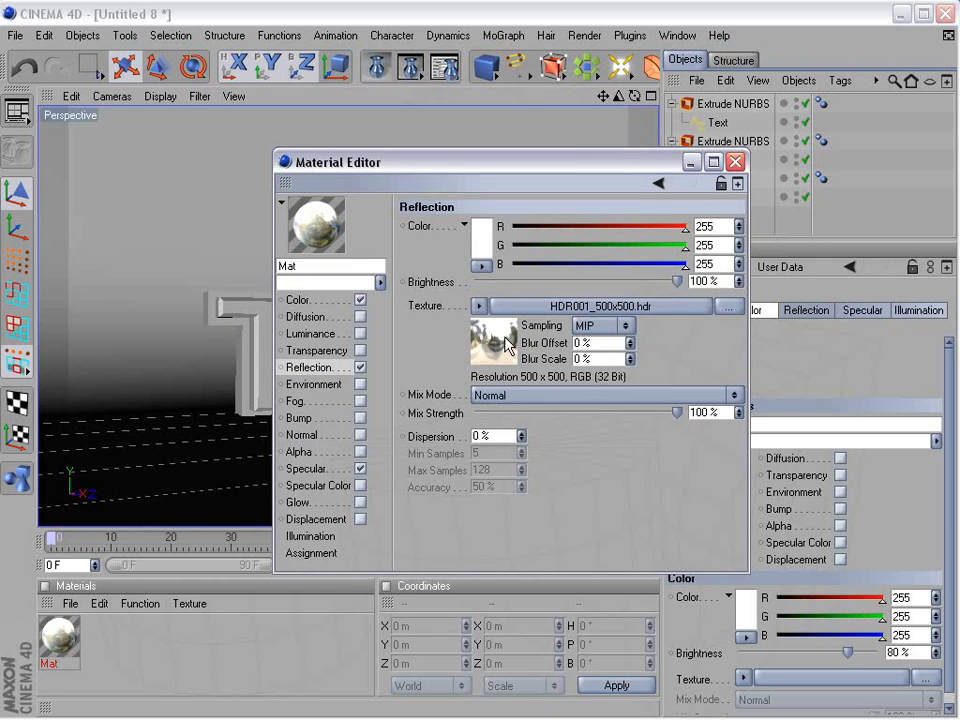
drag(677, 281, 707, 282)
drag(678, 412, 583, 420)
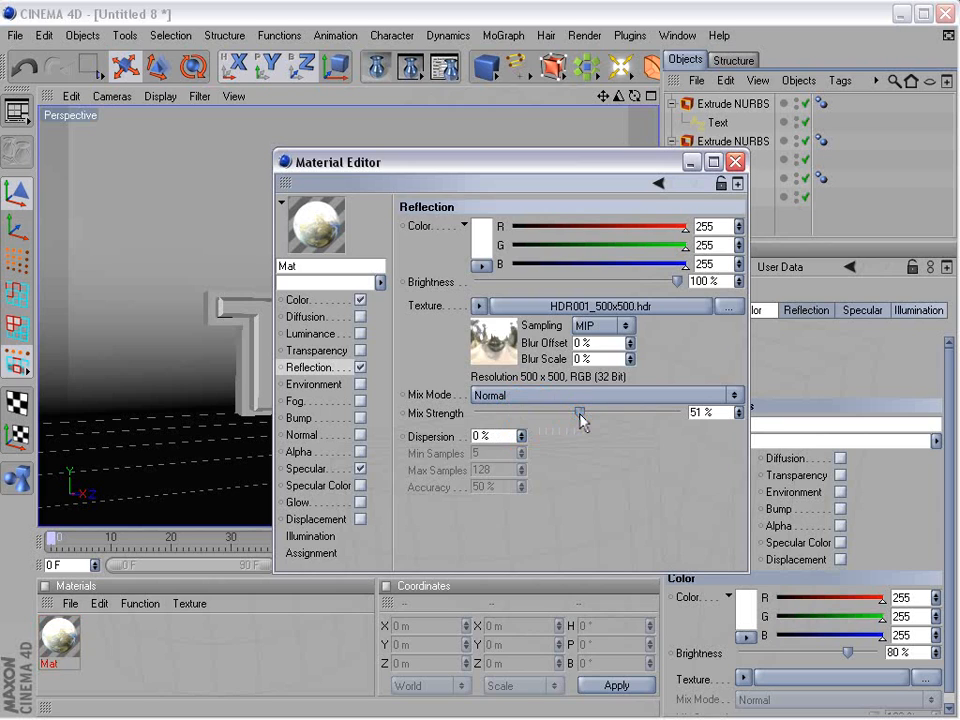
Increase the material's specular height and apply the material to the front Extrude NURBS text.
click(336, 467)
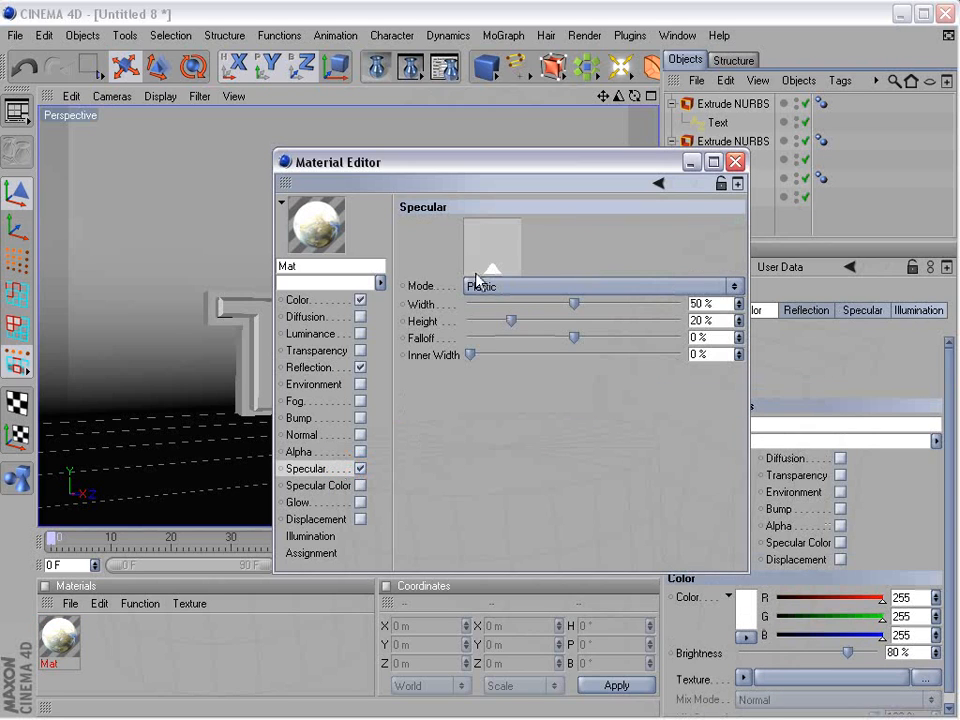
drag(510, 321, 545, 321)
click(734, 163)
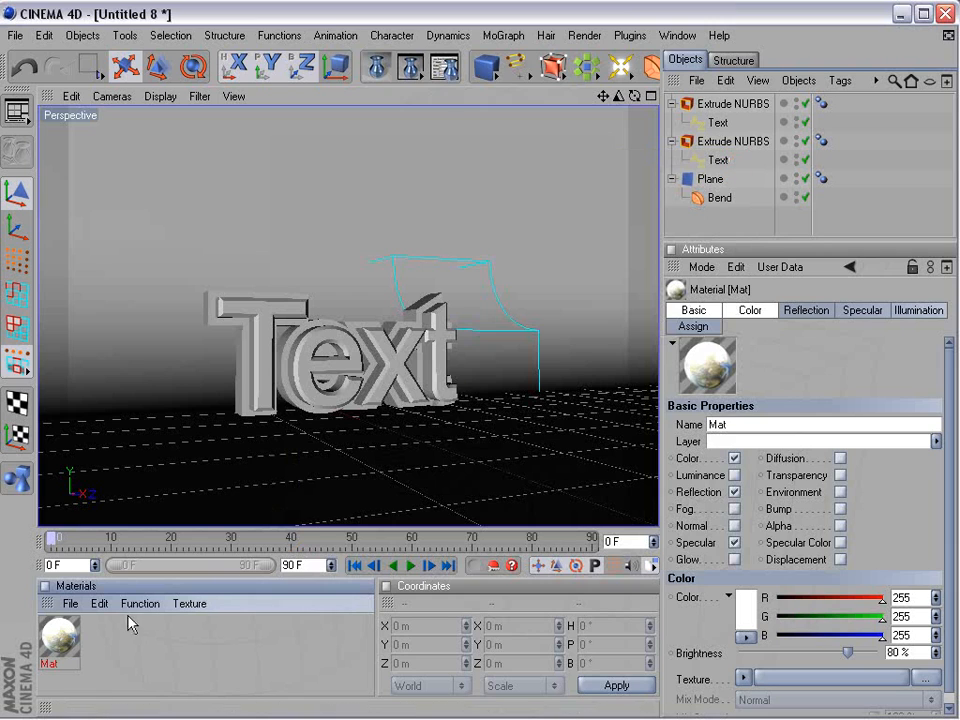
drag(60, 645, 262, 349)
click(262, 349)
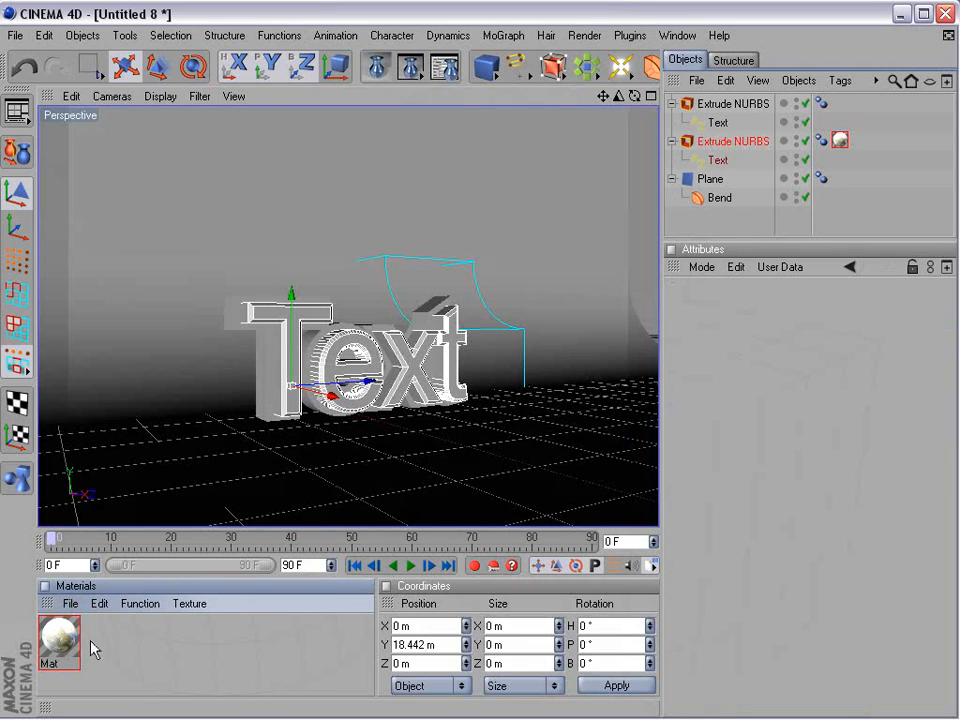
Create a second material with a near-black colour of RGB 25, 25, 25 and apply it to the rear Extrude NURBS text.
double_click(107, 639)
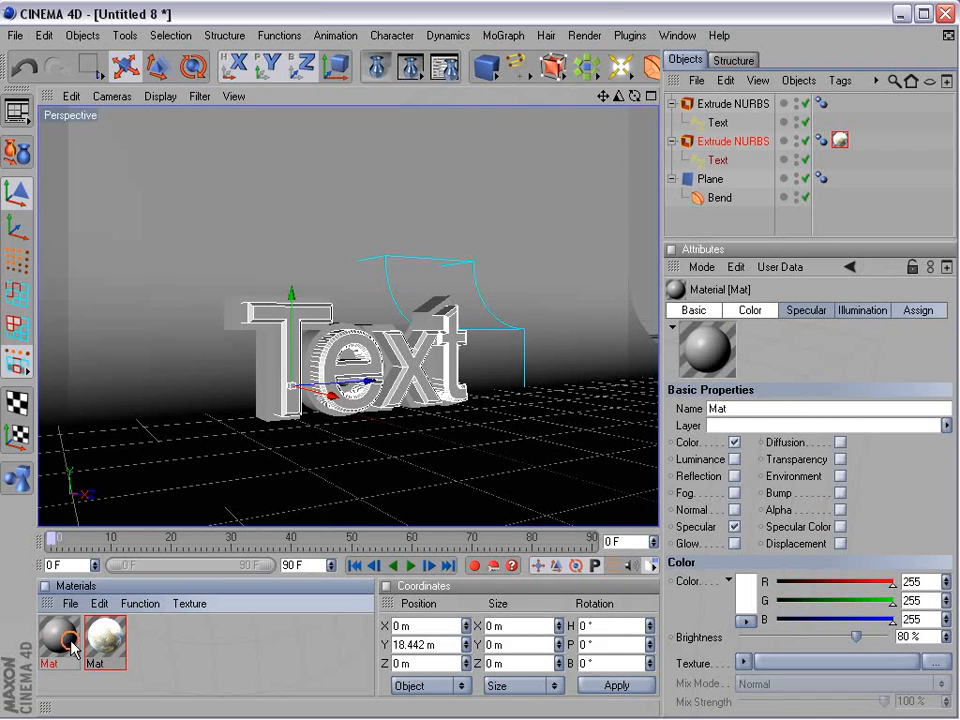
click(752, 584)
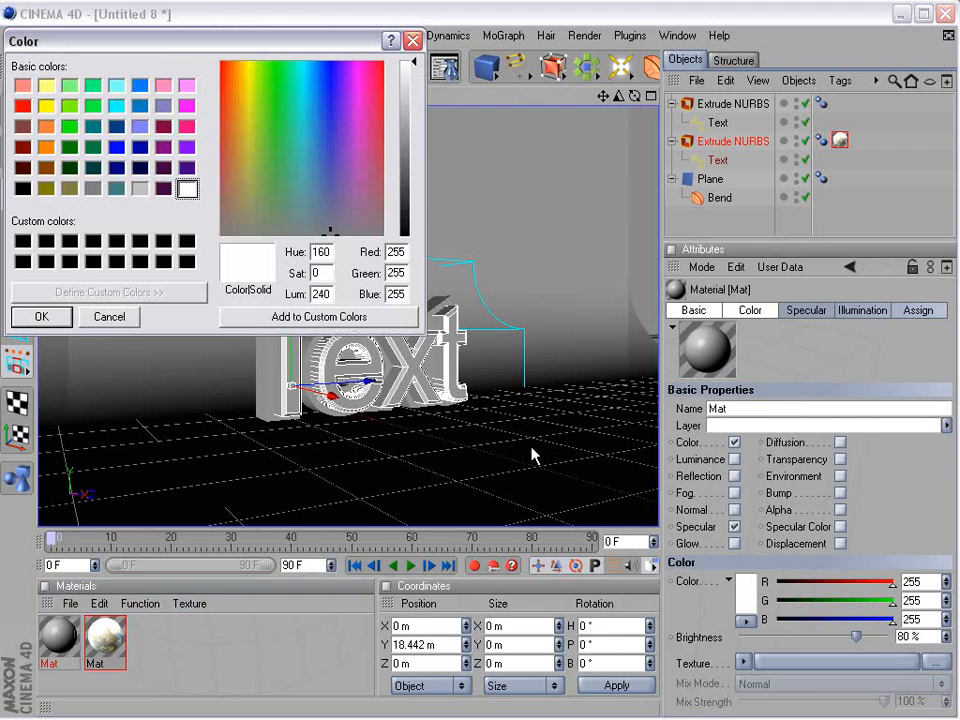
drag(408, 140, 410, 218)
click(41, 316)
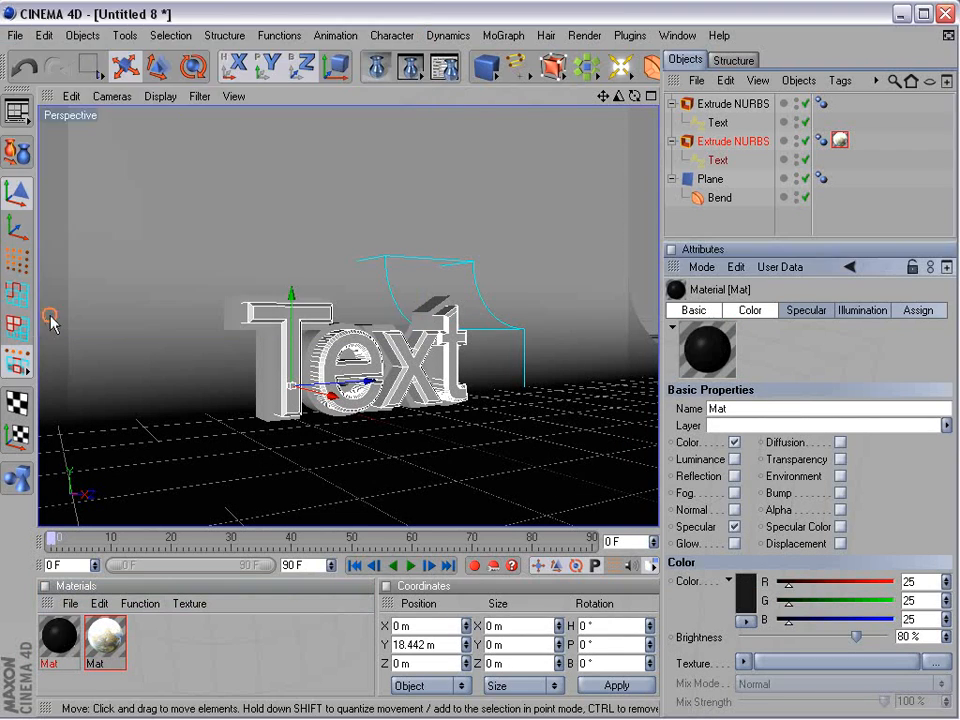
drag(105, 640, 232, 326)
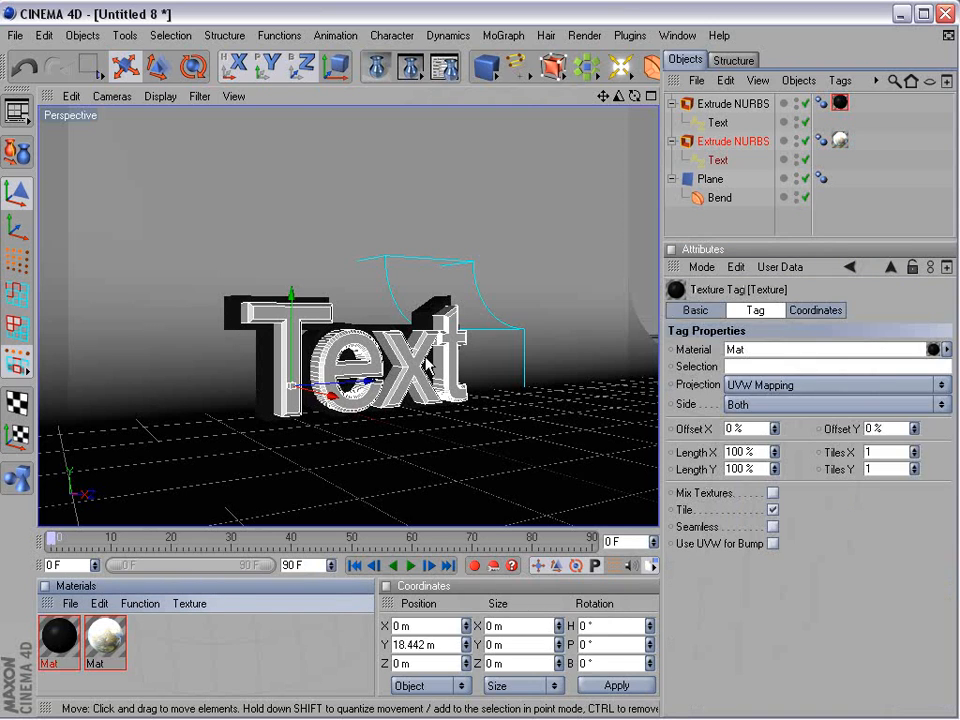
Test-render the scene to check the dark rear text against the reflective front text.
click(411, 67)
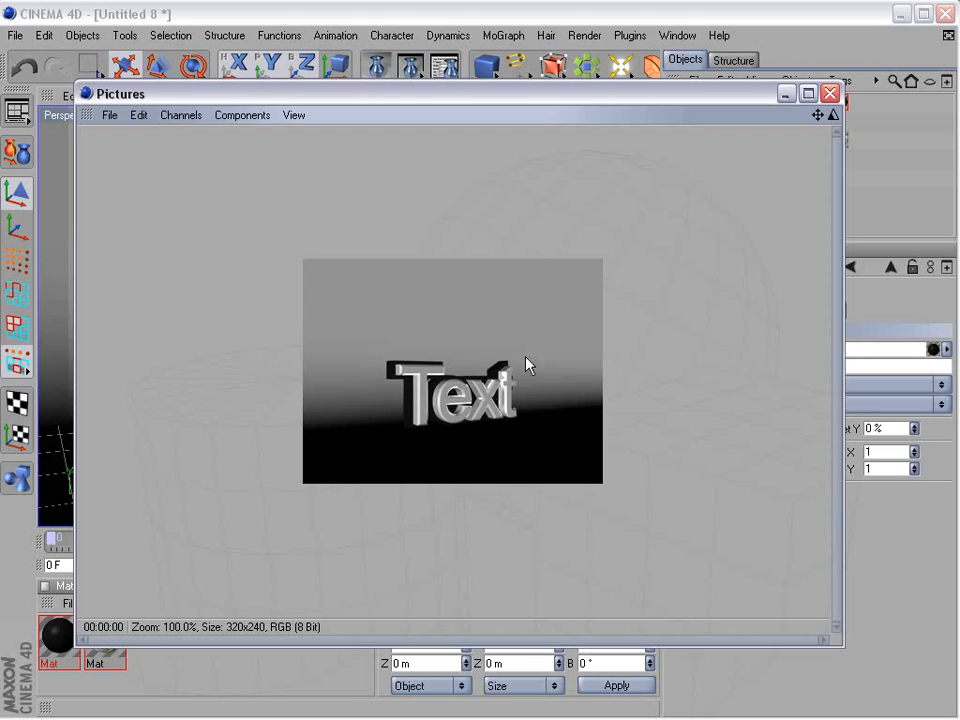
click(830, 94)
alt+drag(567, 309, 452, 368)
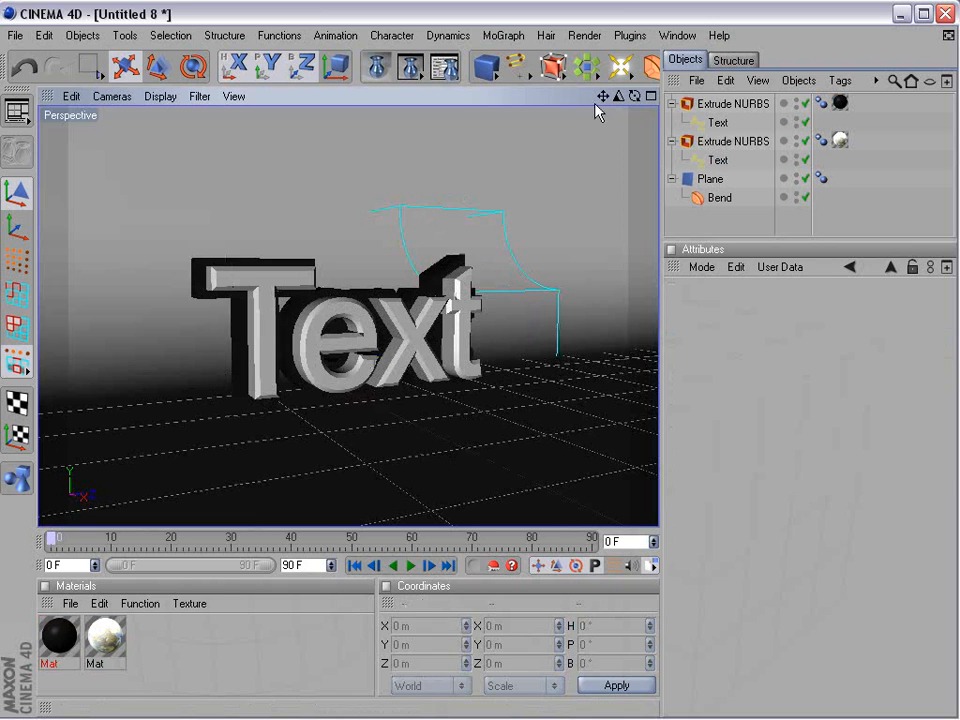
Add a Light and position it above and in front of the text at about X 895 m, Y 604 m.
click(621, 66)
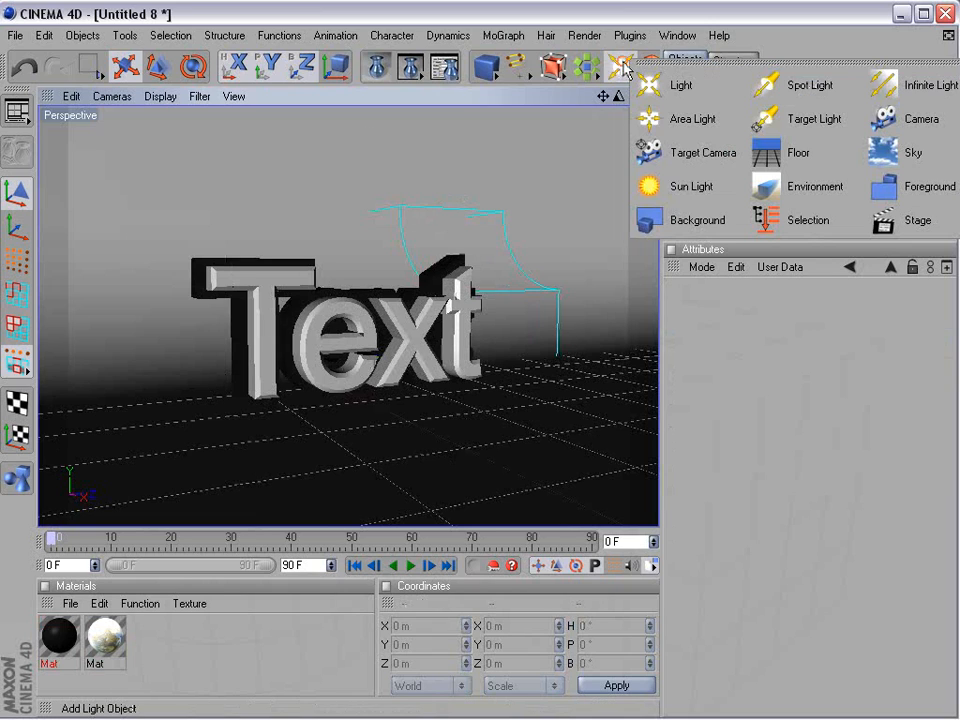
click(687, 95)
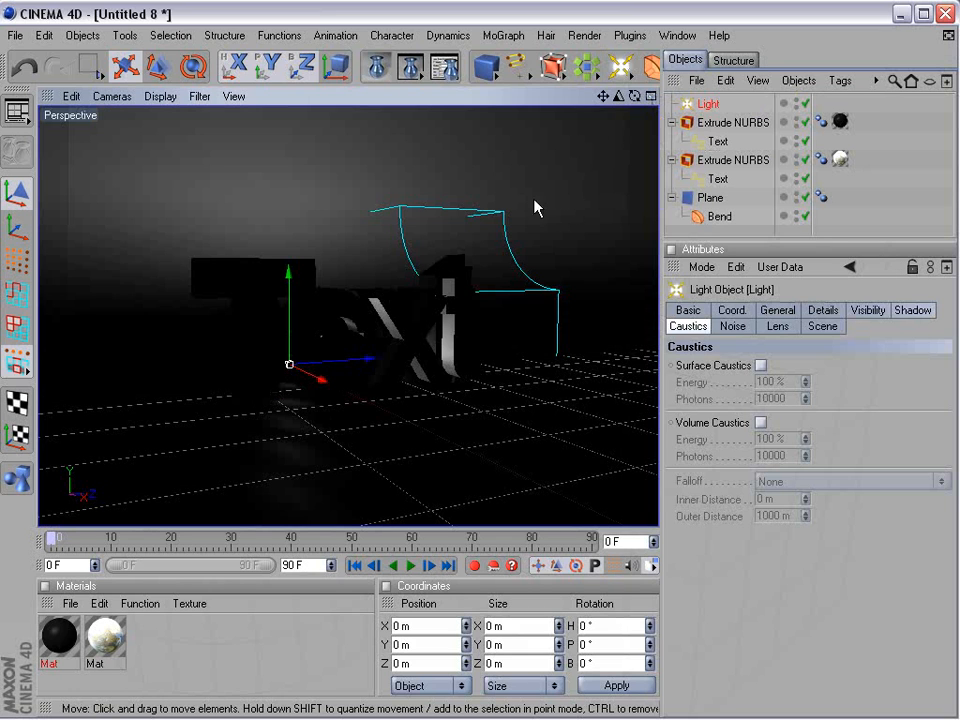
middle_click(310, 336)
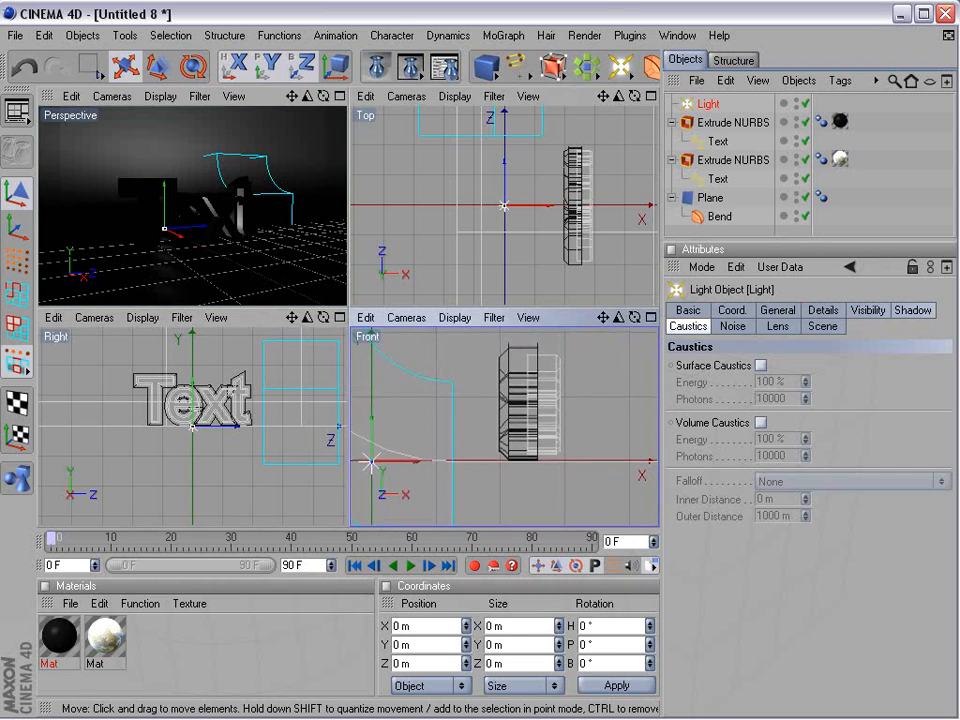
drag(369, 456, 466, 300)
scroll(451, 425, down, 5)
alt+middle_drag(489, 370, 456, 444)
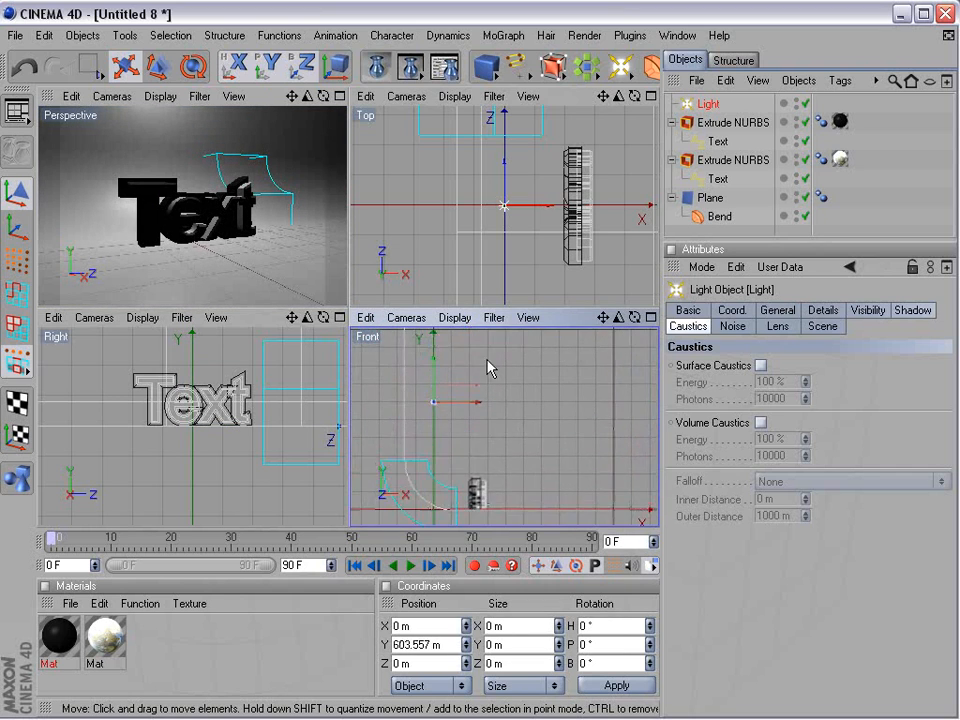
drag(467, 405, 639, 401)
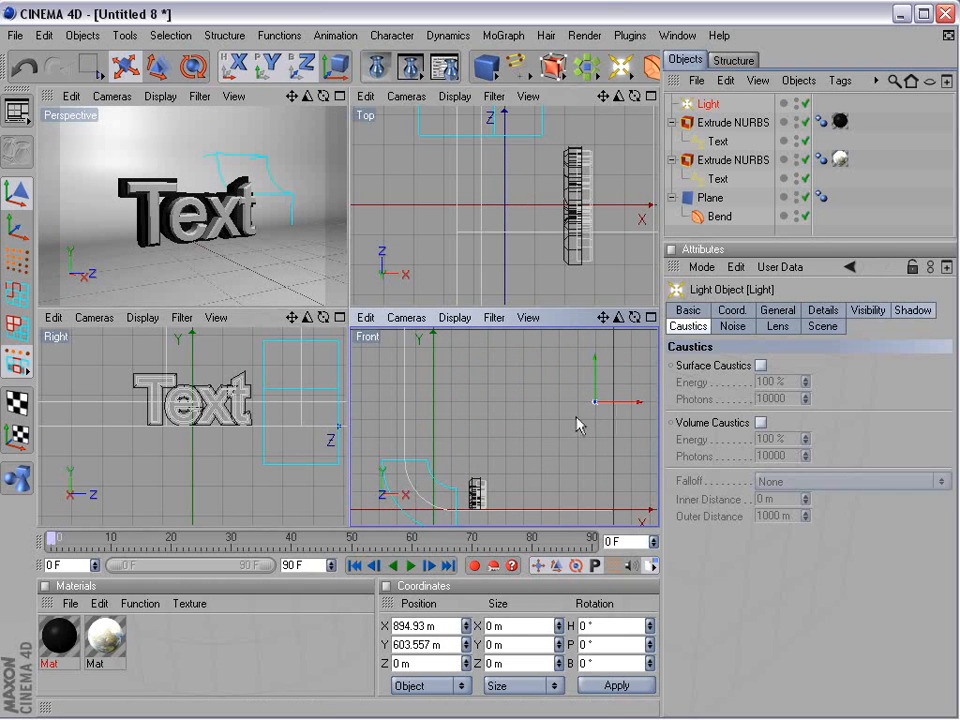
alt+middle_drag(533, 124, 509, 178)
alt+right_drag(509, 178, 657, 308)
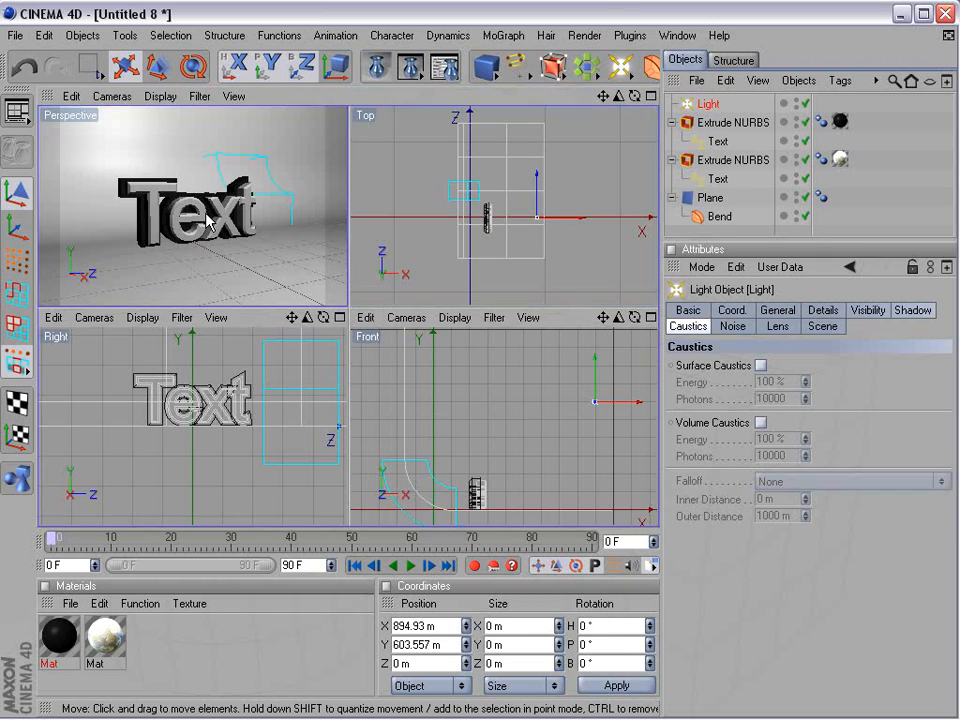
middle_click(258, 300)
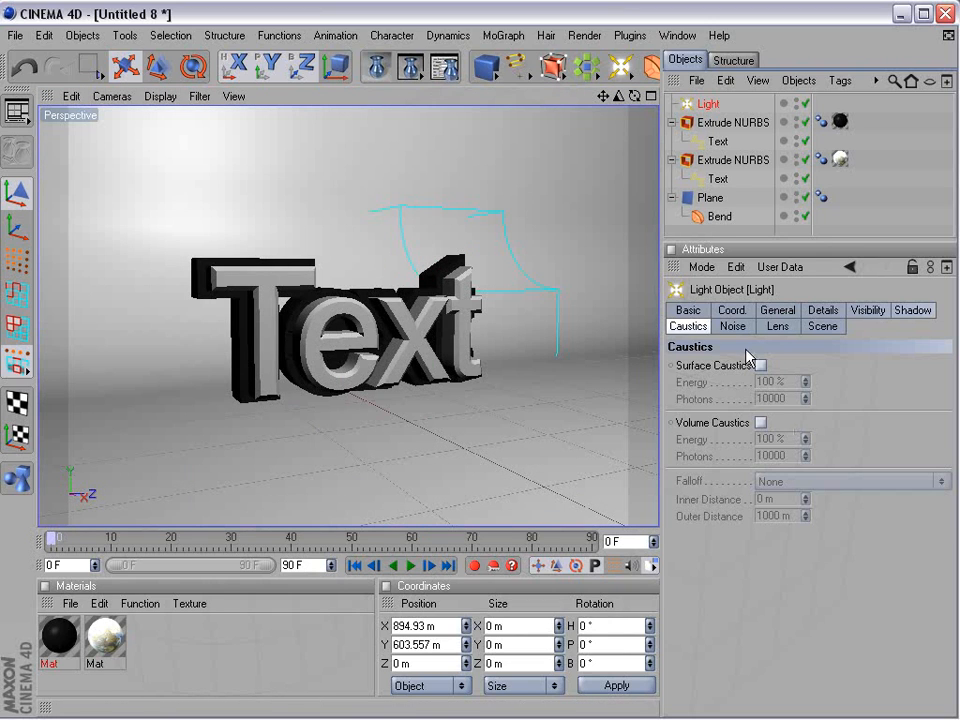
Set the render output to 640 x 480 NTSC and apply ambient occlusion to the scene.
click(445, 68)
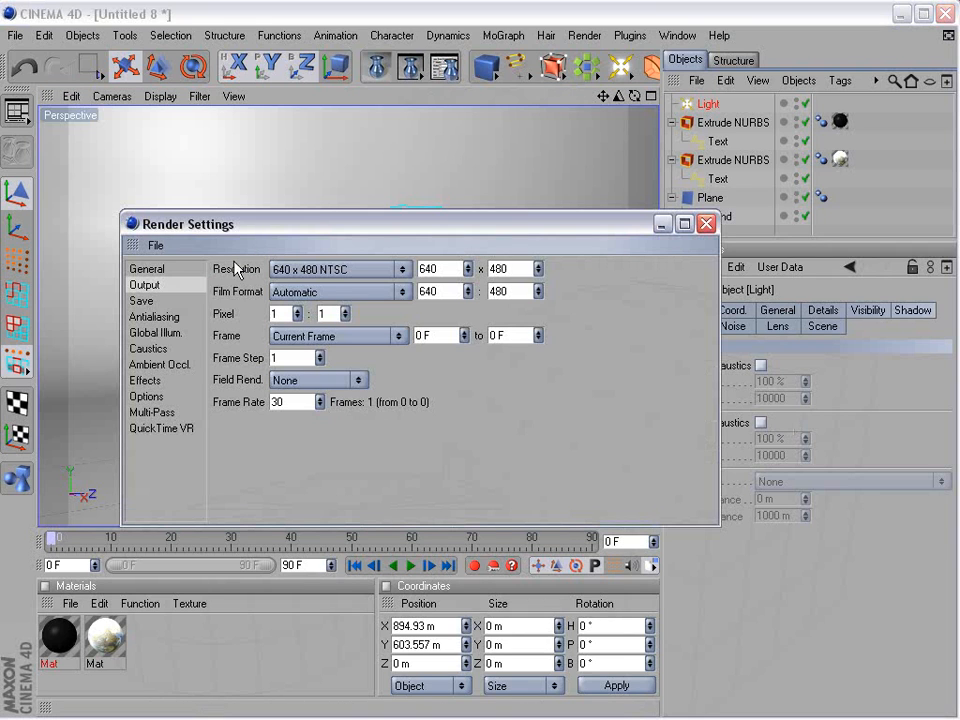
click(162, 364)
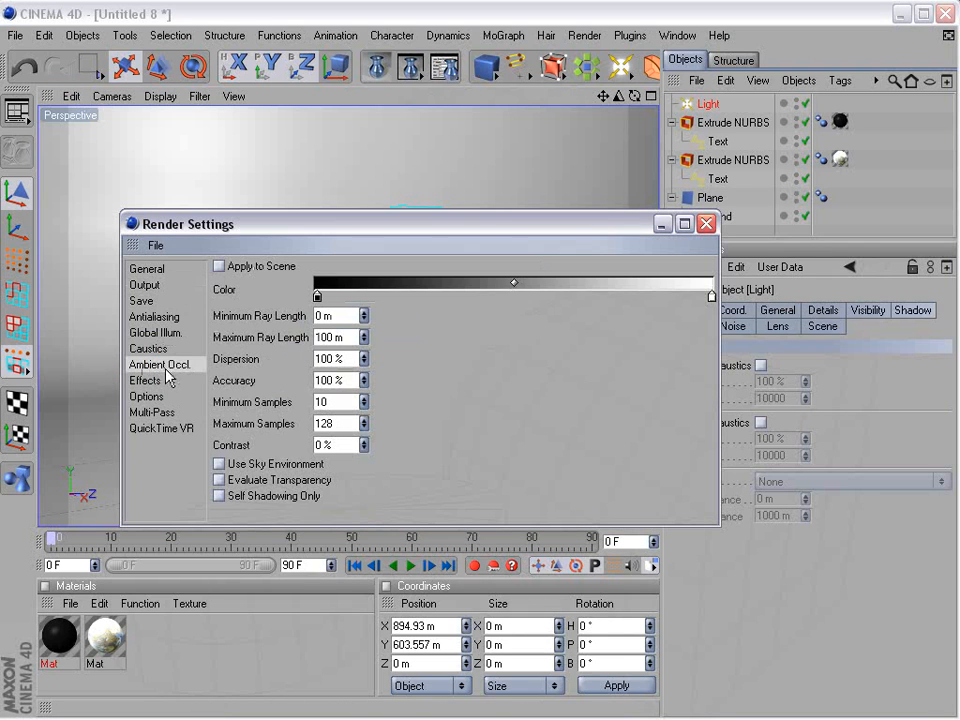
click(219, 266)
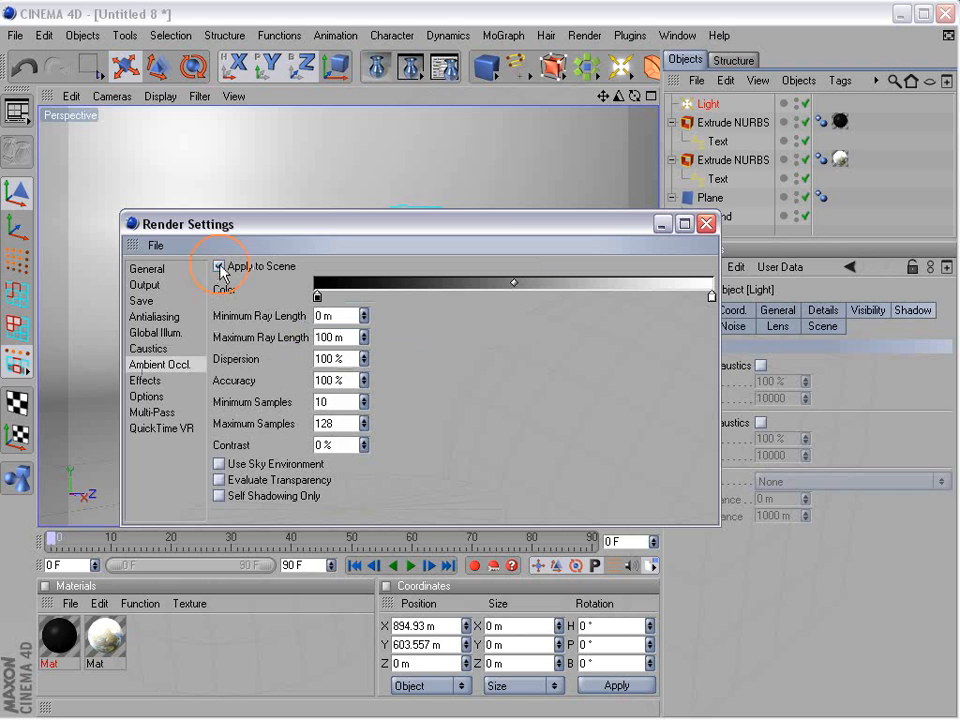
drag(248, 232, 333, 231)
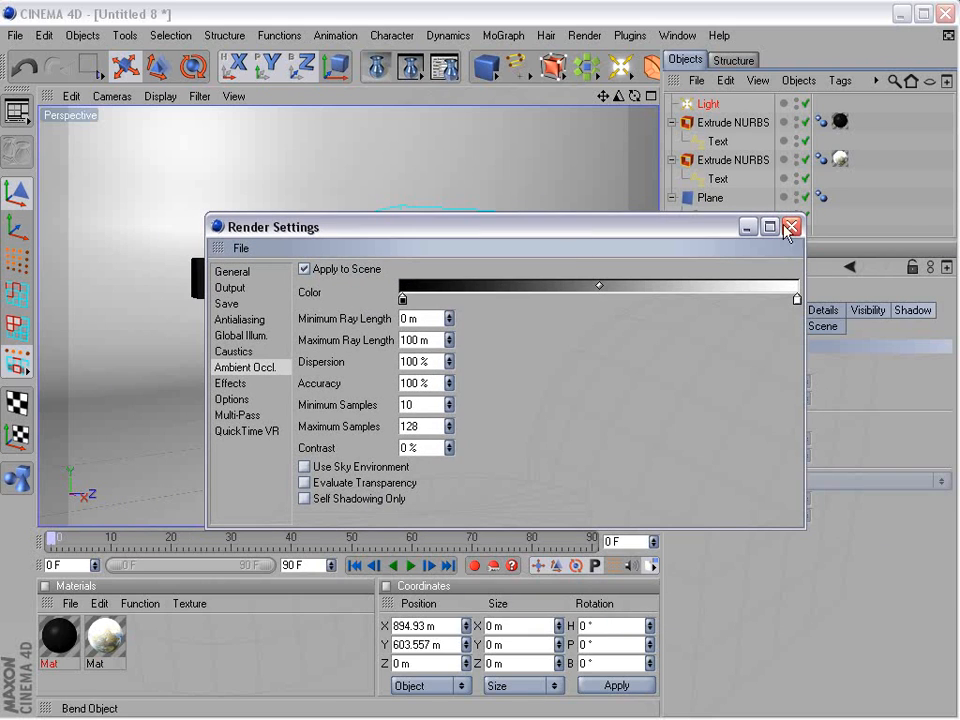
Render the lit scene with ambient occlusion to review it, and close the render and its settings.
click(412, 70)
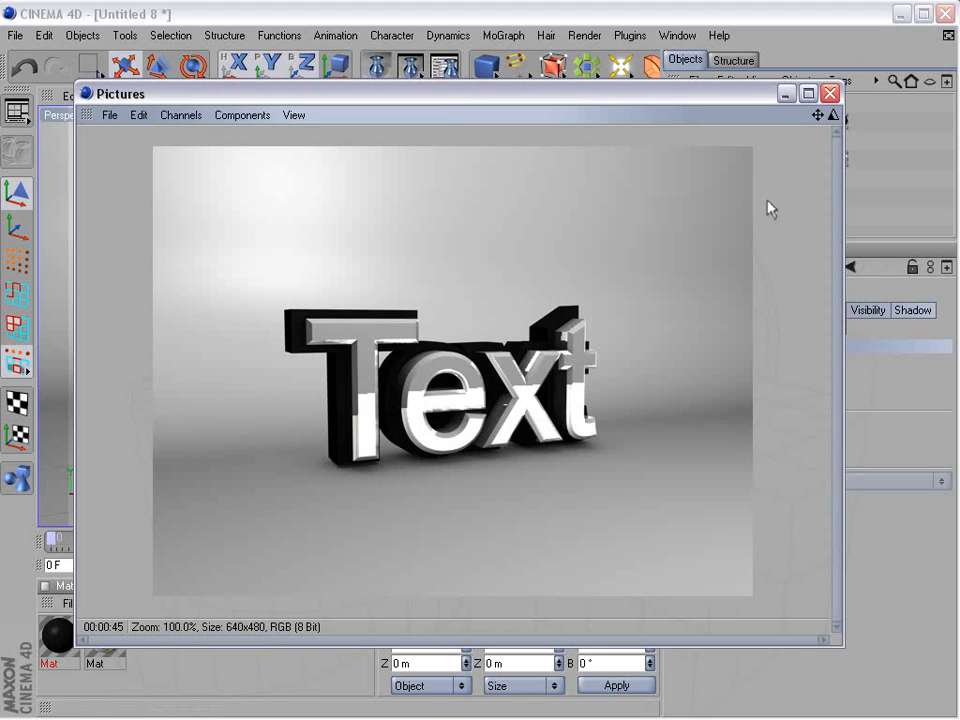
click(830, 93)
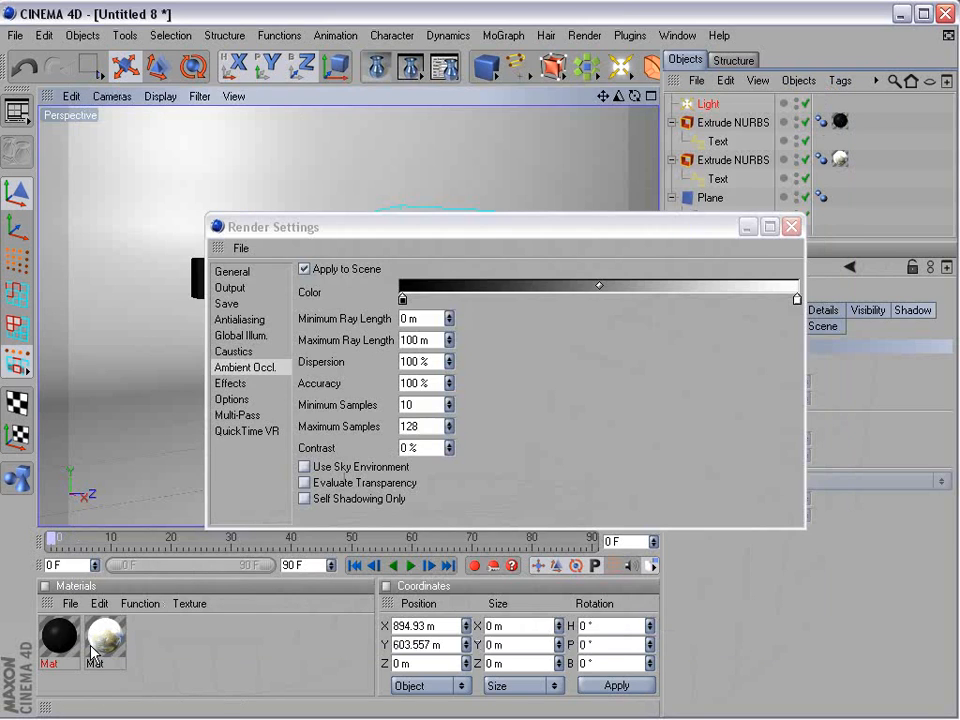
click(791, 226)
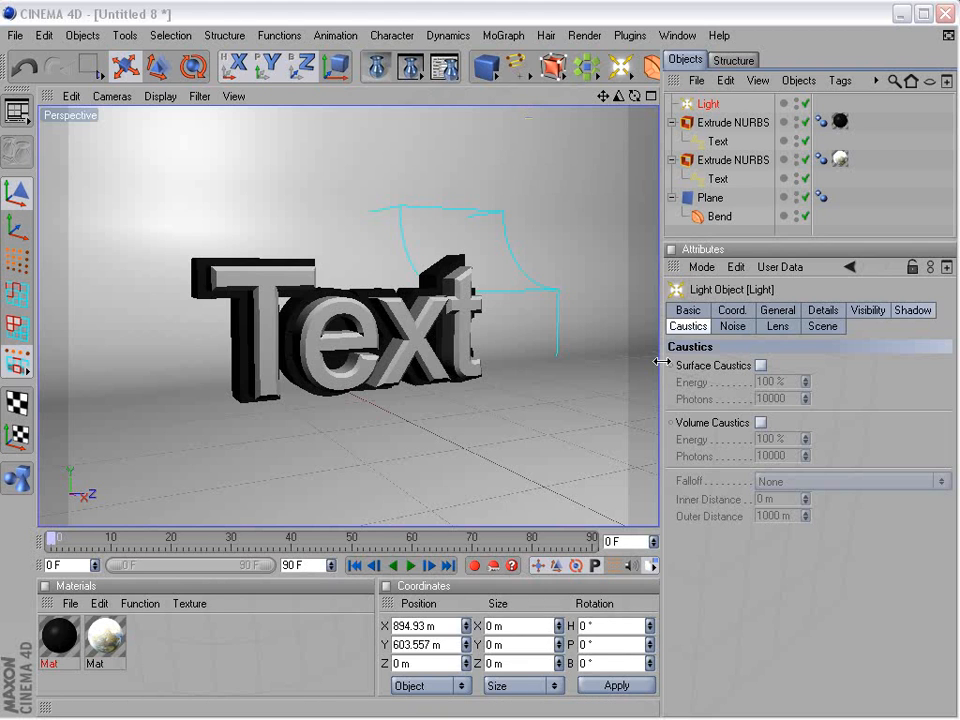
Widen the viewport area and switch to the four-view layout.
drag(662, 361, 692, 362)
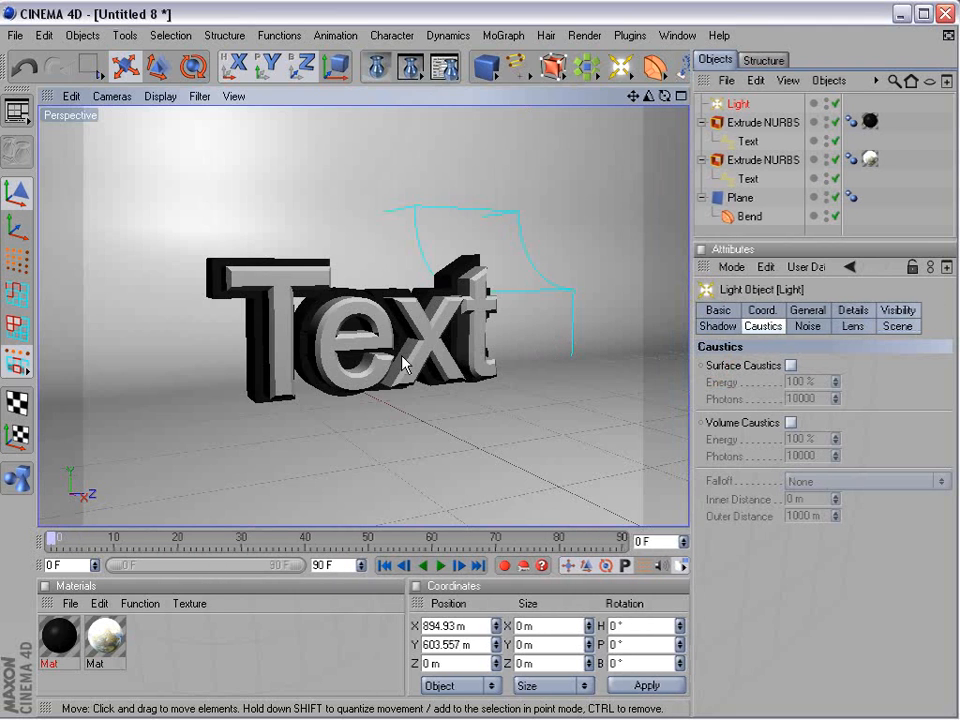
middle_click(404, 282)
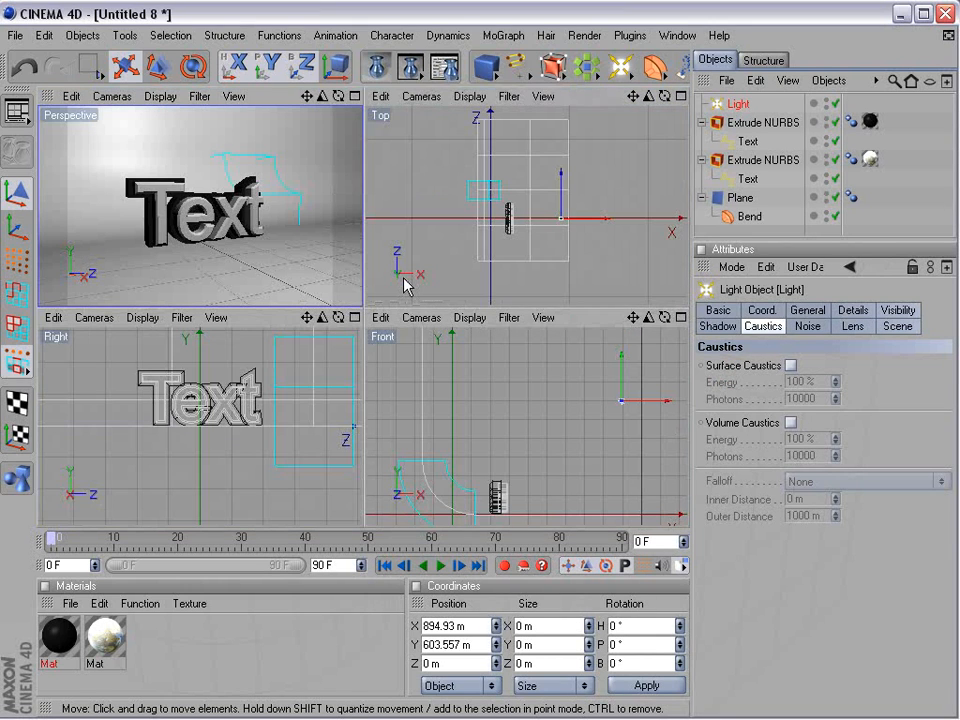